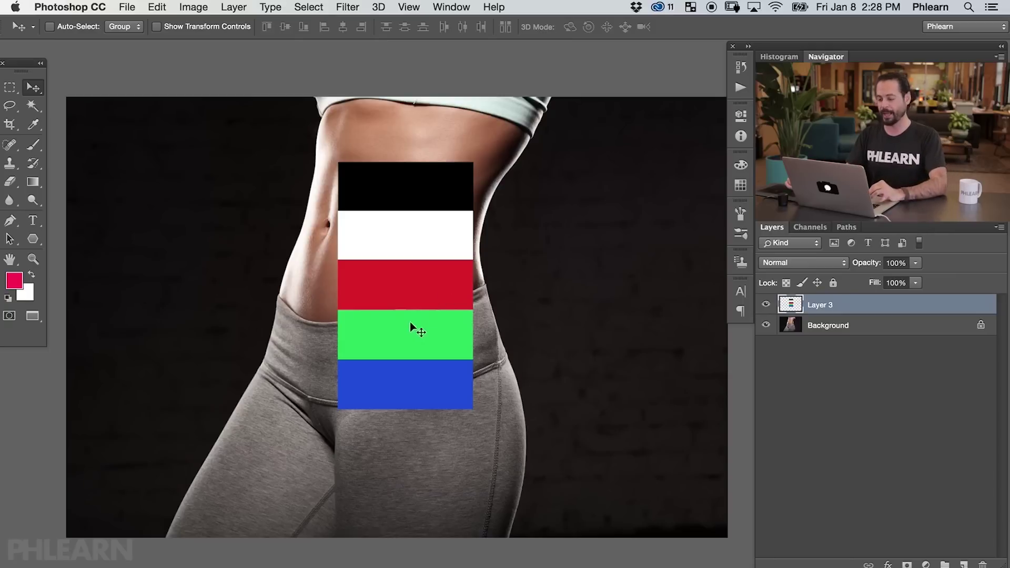
- Nudge the colour bars slightly up on the torso and open Layer 3's blending options, keeping bars and settings both visible
mouse_move(424, 352)
left_mouse_down()
mouse_move(408, 348)
mouse_move(413, 336)
left_mouse_up()
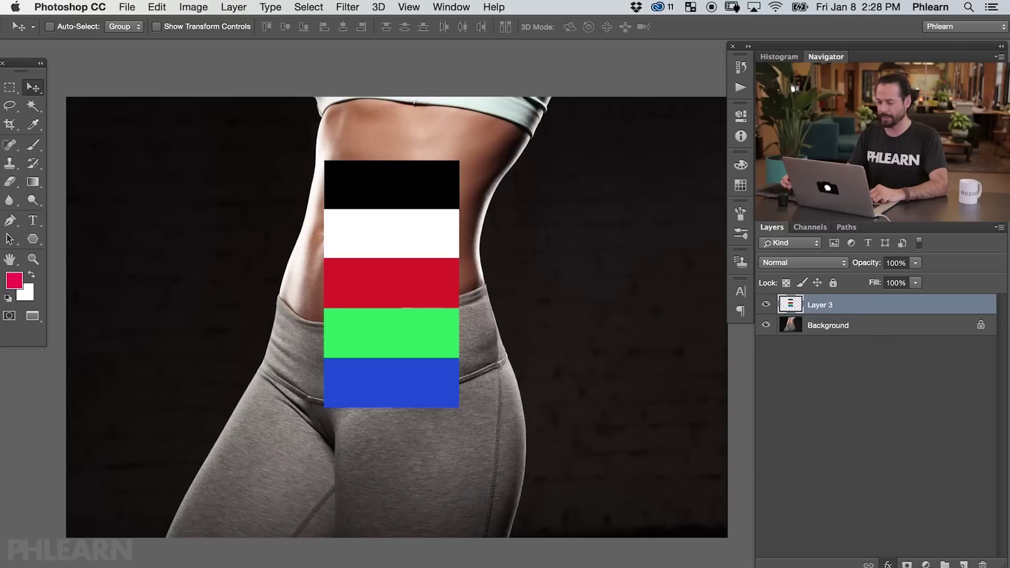
double_click(846, 516)
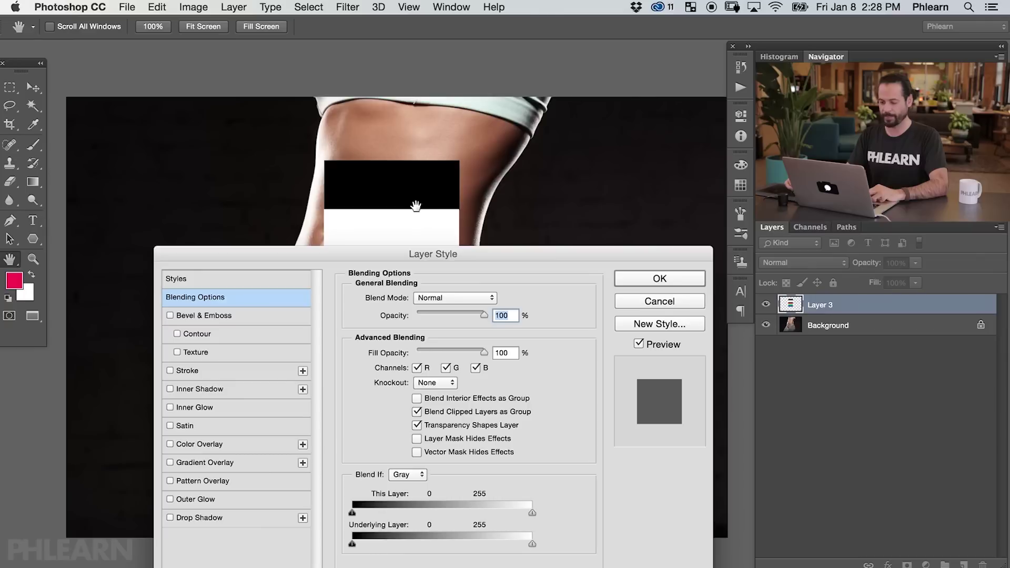
left_click_drag(416, 205, 210, 186)
left_click_drag(368, 258, 570, 247)
left_click_drag(307, 180, 343, 225)
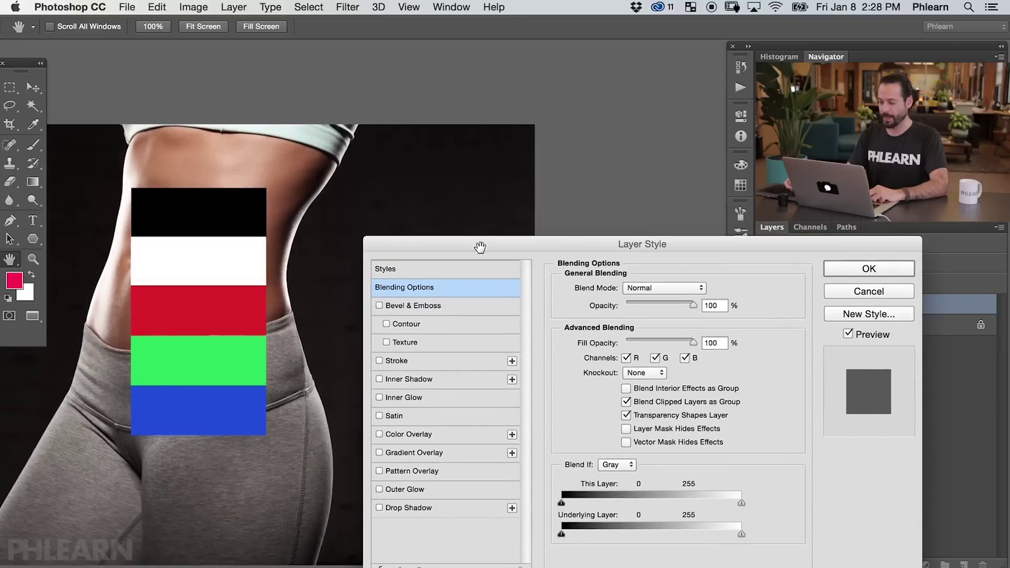
left_click_drag(479, 248, 487, 238)
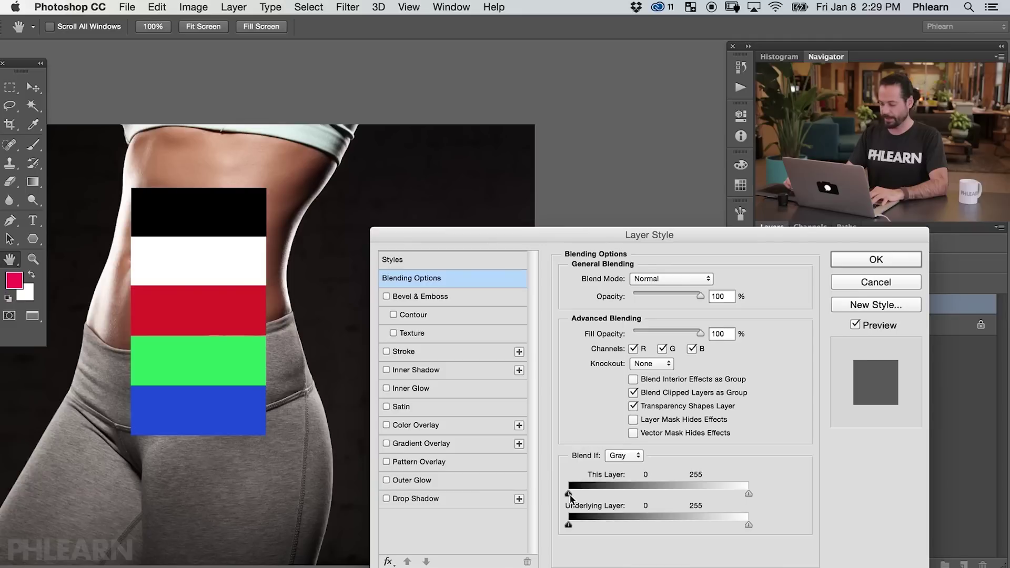
- Test the gray This Layer range by raising its black point to 225 and lowering its white point to 222, resetting each to full range
left_click_drag(574, 494, 591, 495)
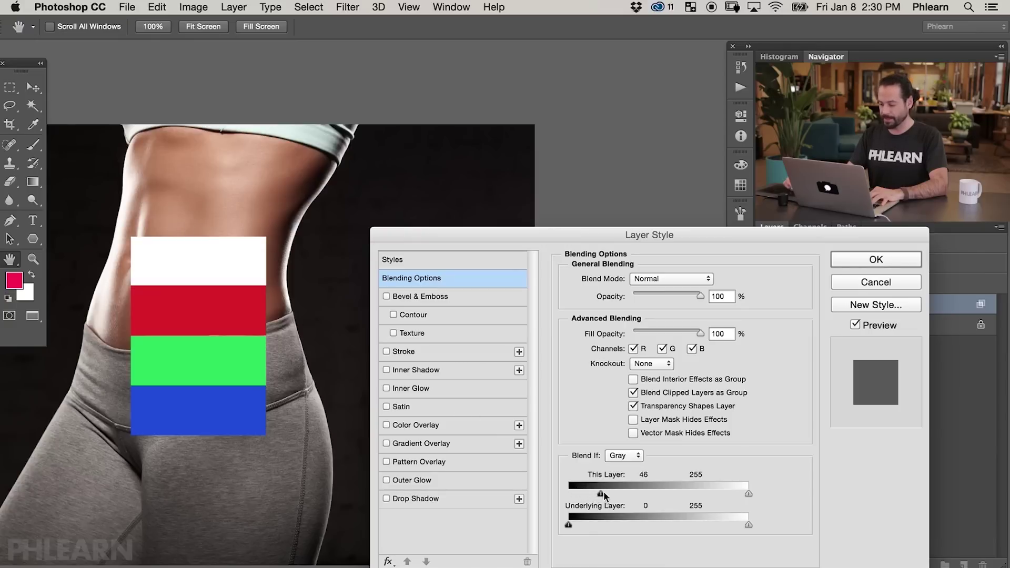
left_click_drag(621, 492, 646, 493)
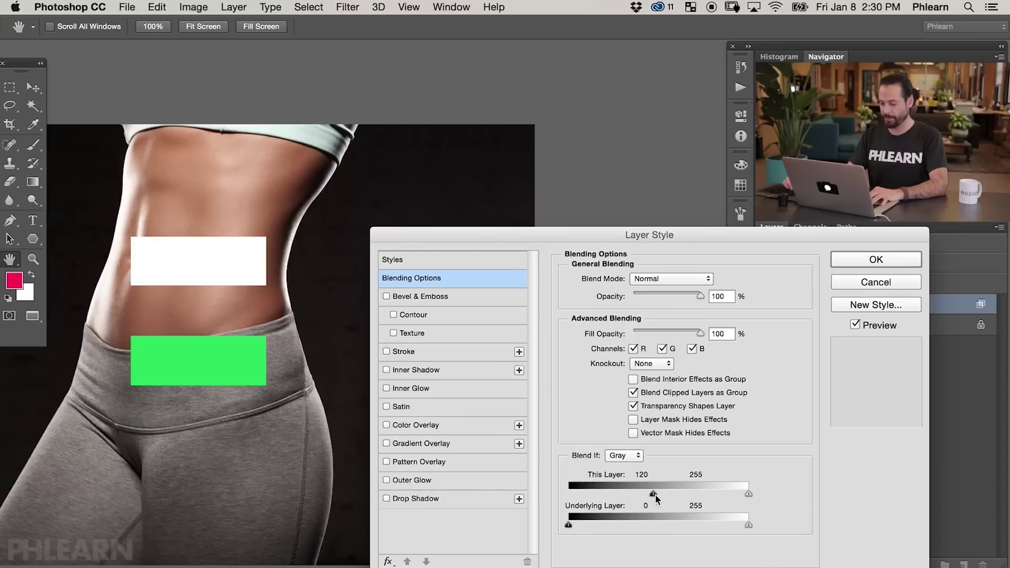
left_click_drag(674, 493, 726, 494)
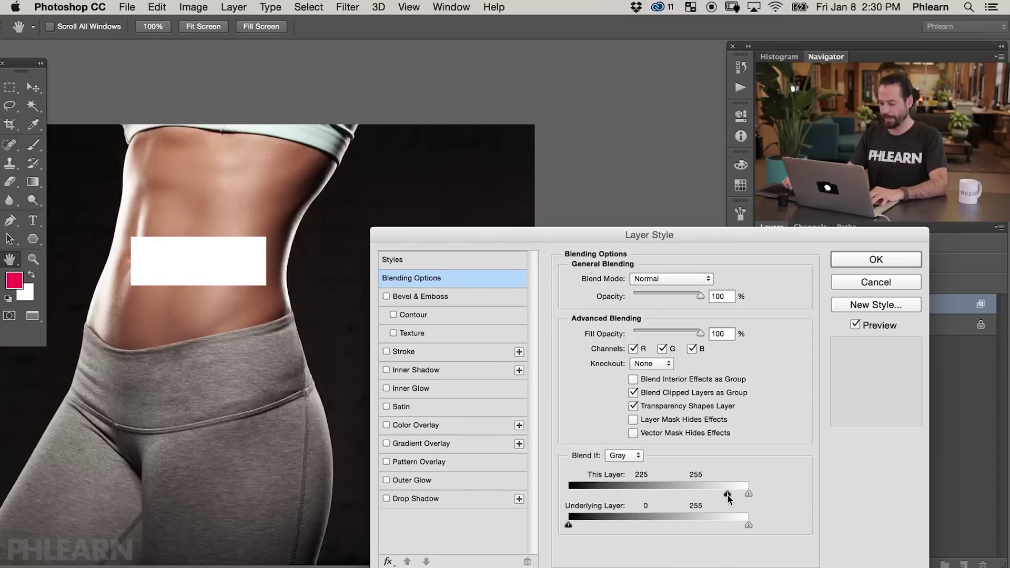
left_click_drag(727, 495, 554, 489)
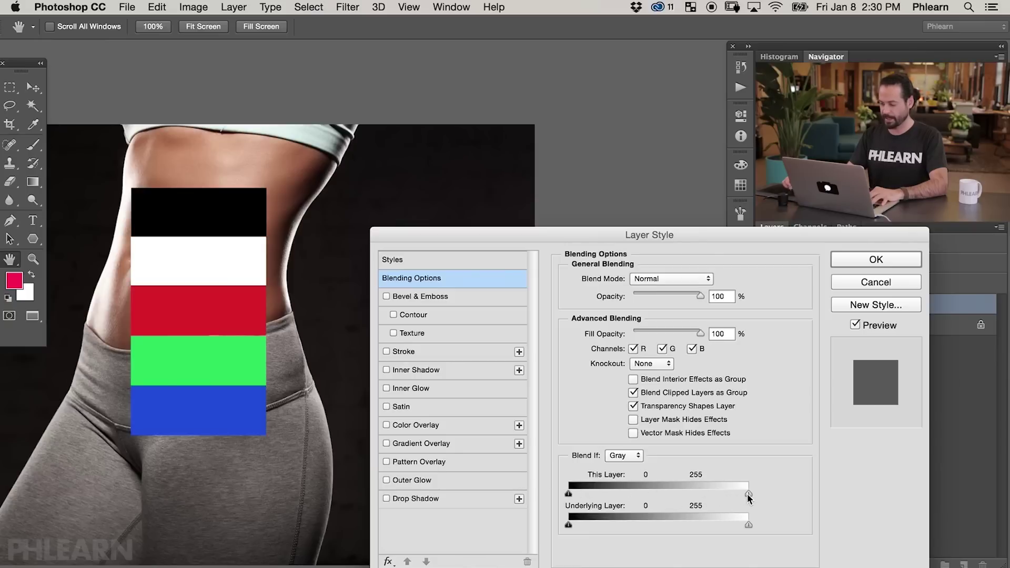
left_click_drag(748, 494, 725, 493)
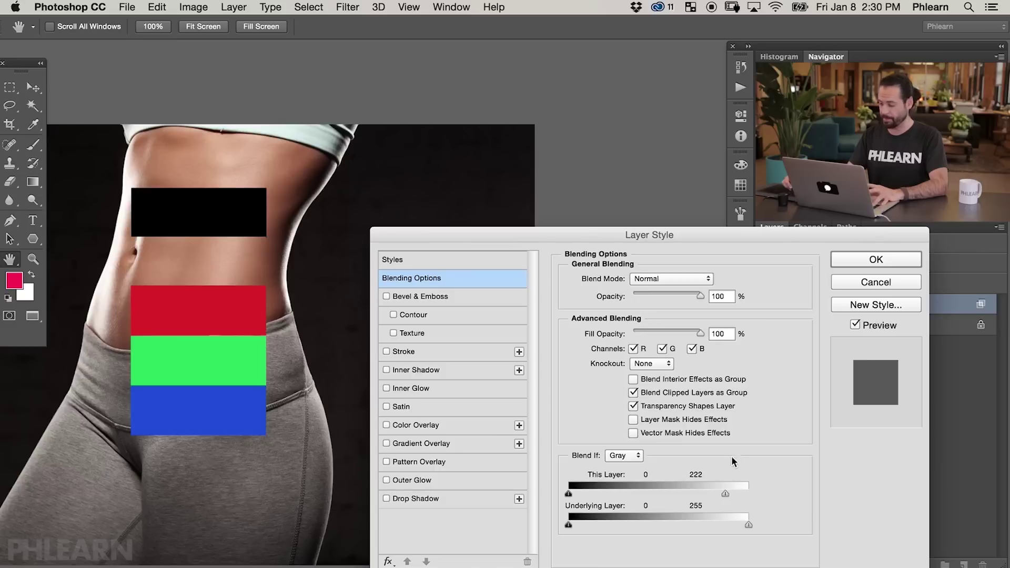
left_click_drag(725, 493, 830, 490)
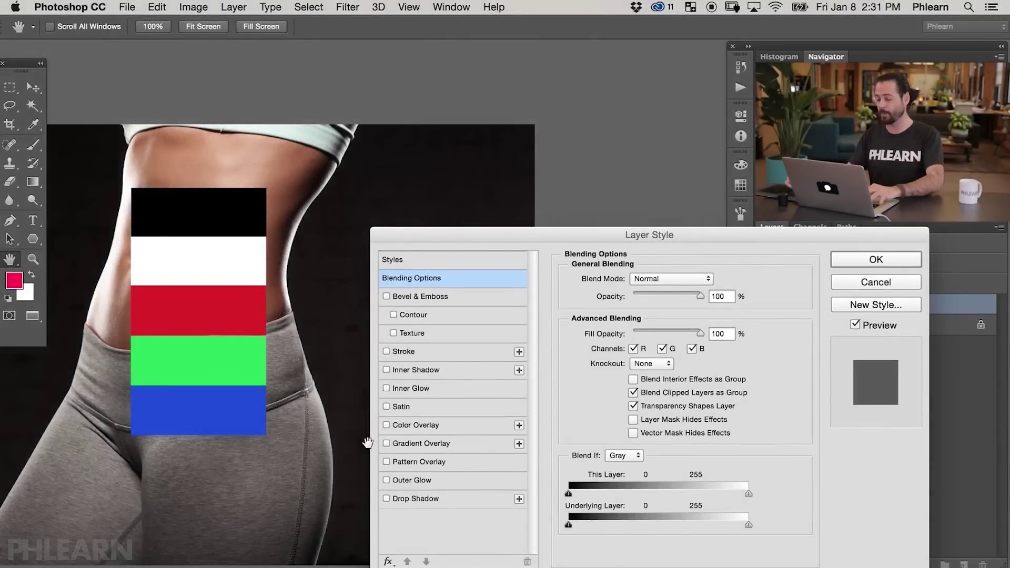
- Set Blend If to Red and test This Layer's white point at 200 and 177, restoring it to 255 each time
left_click(626, 455)
left_click(643, 465)
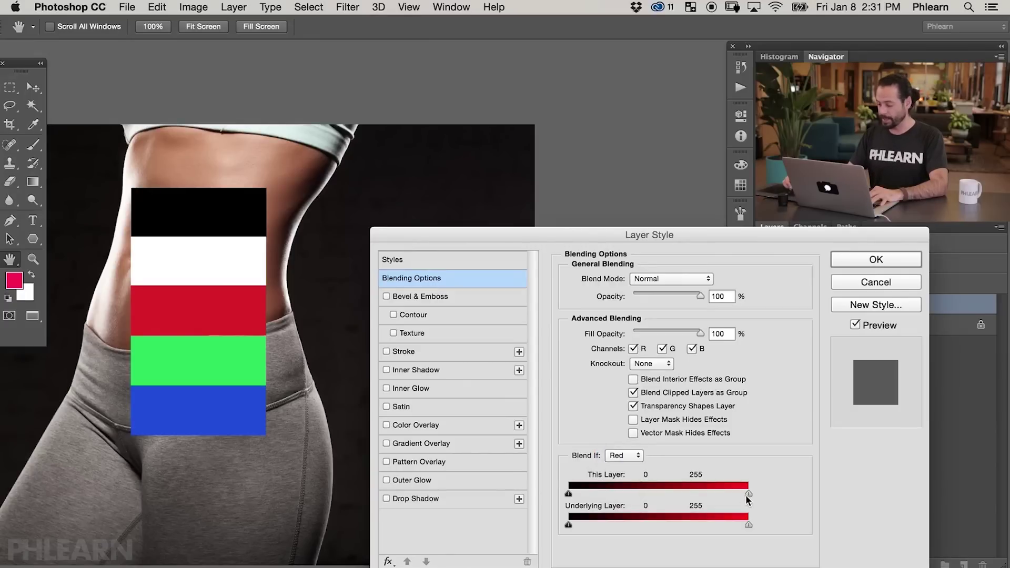
left_click_drag(740, 496, 709, 495)
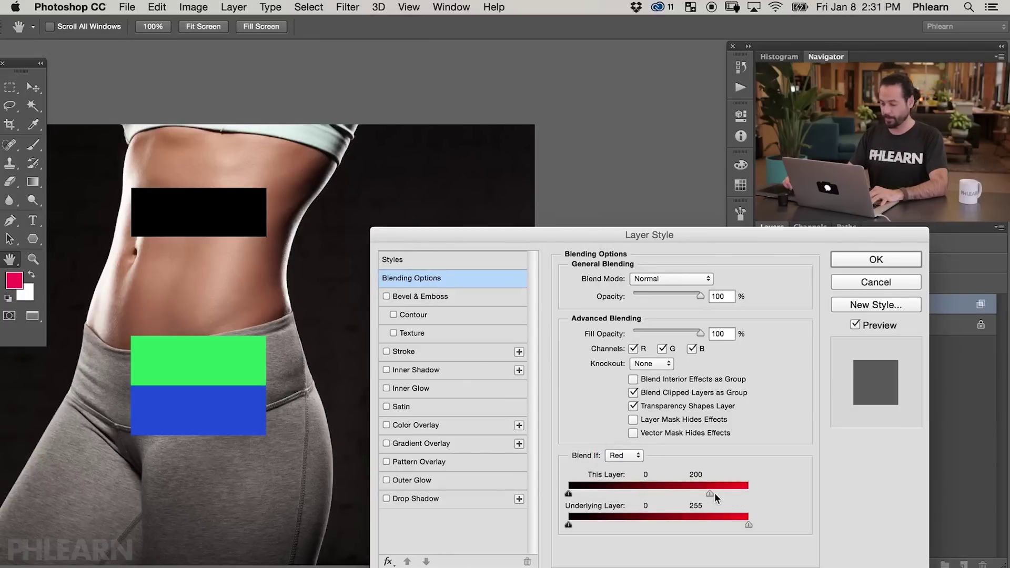
left_click_drag(717, 494, 749, 494)
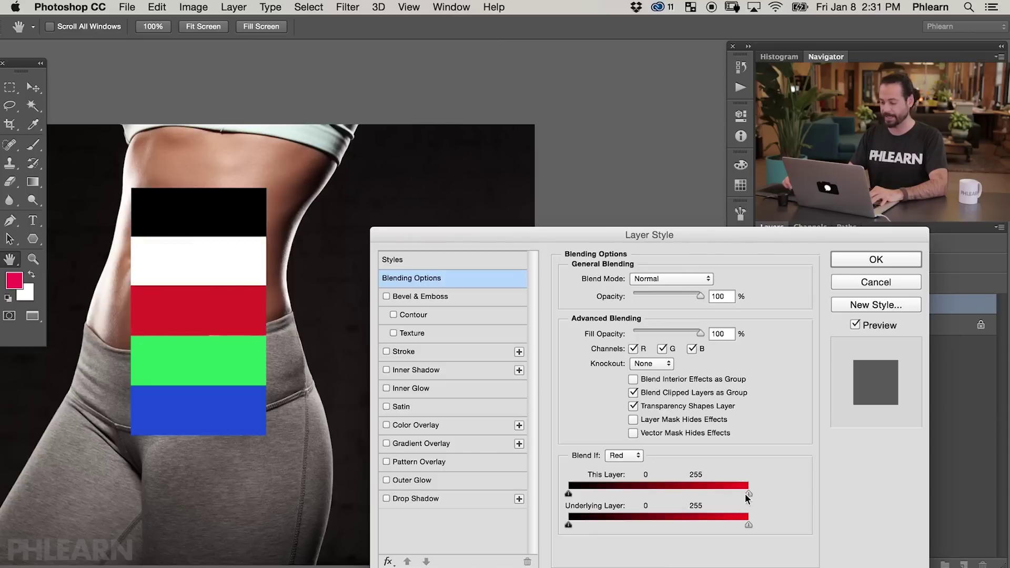
left_click_drag(748, 494, 736, 494)
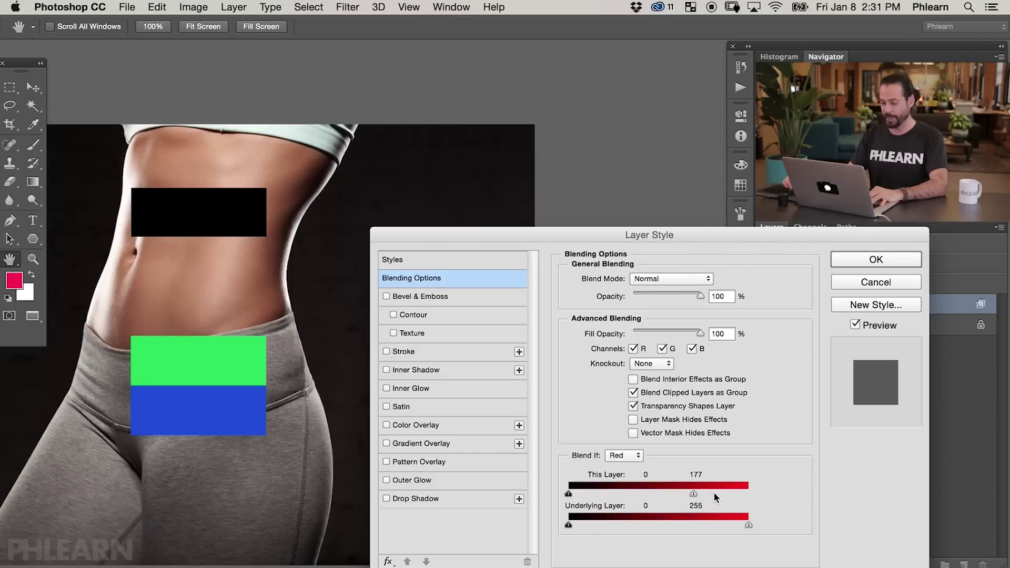
left_click_drag(693, 493, 748, 493)
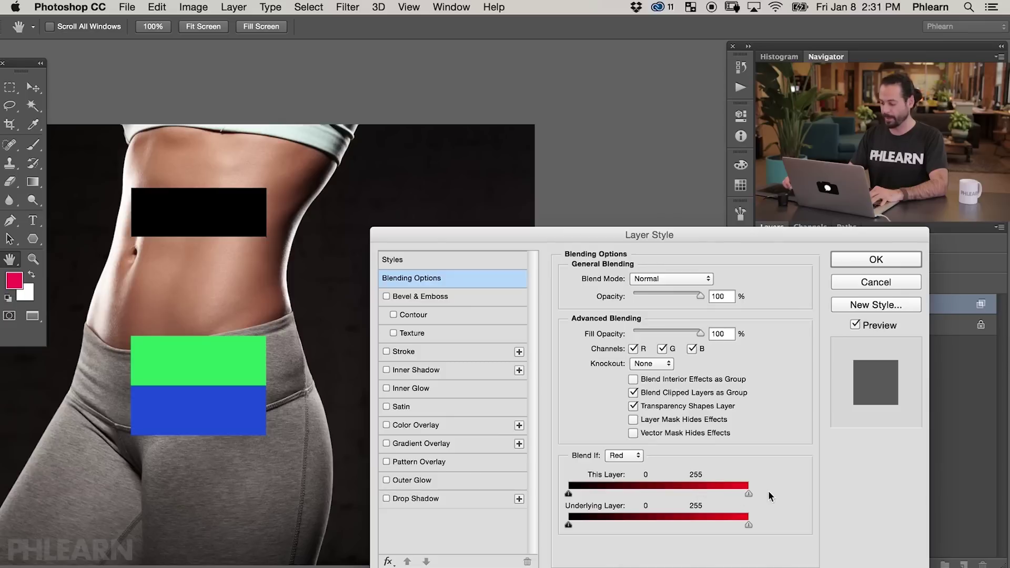
- Set Blend If to Green, test This Layer's white point at 191, and restore it to 255
left_click(631, 457)
left_click(631, 465)
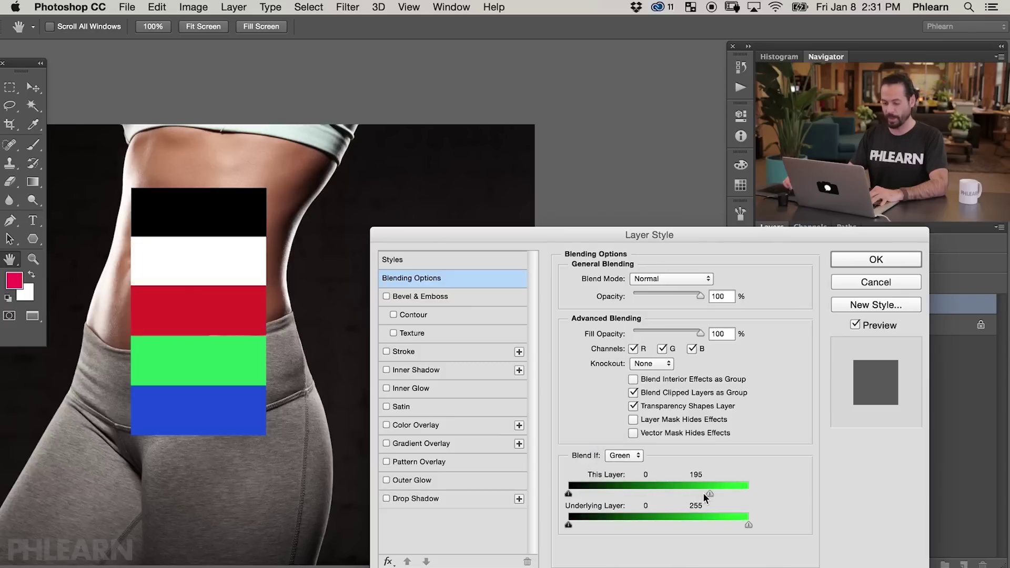
left_click_drag(706, 494, 702, 493)
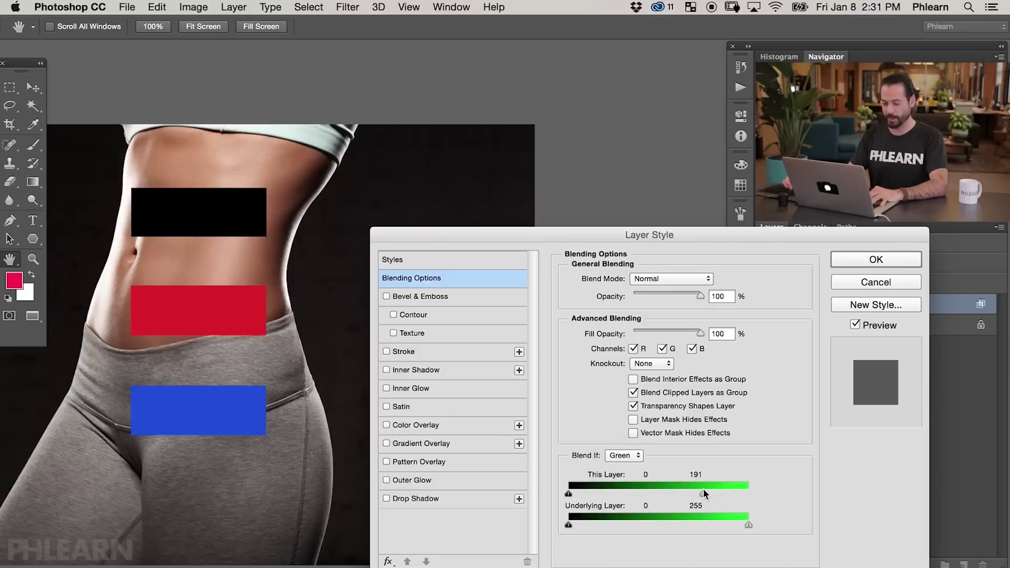
left_click_drag(751, 496, 754, 495)
- Set Blend If to Blue, test This Layer's white point at 182, and restore it to 255
left_click(628, 457)
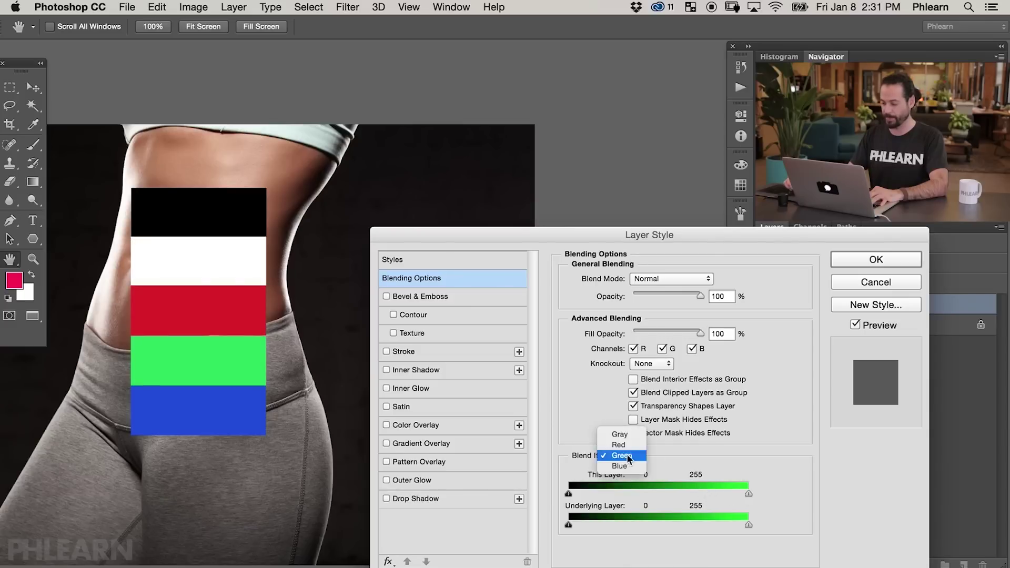
left_click(619, 466)
left_click_drag(740, 498, 694, 492)
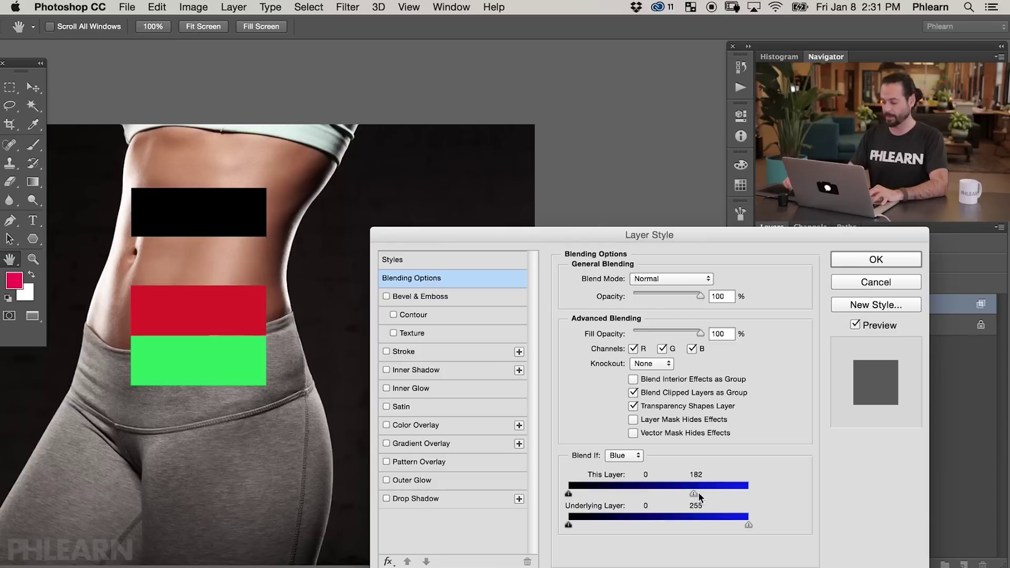
left_click_drag(744, 494, 768, 490)
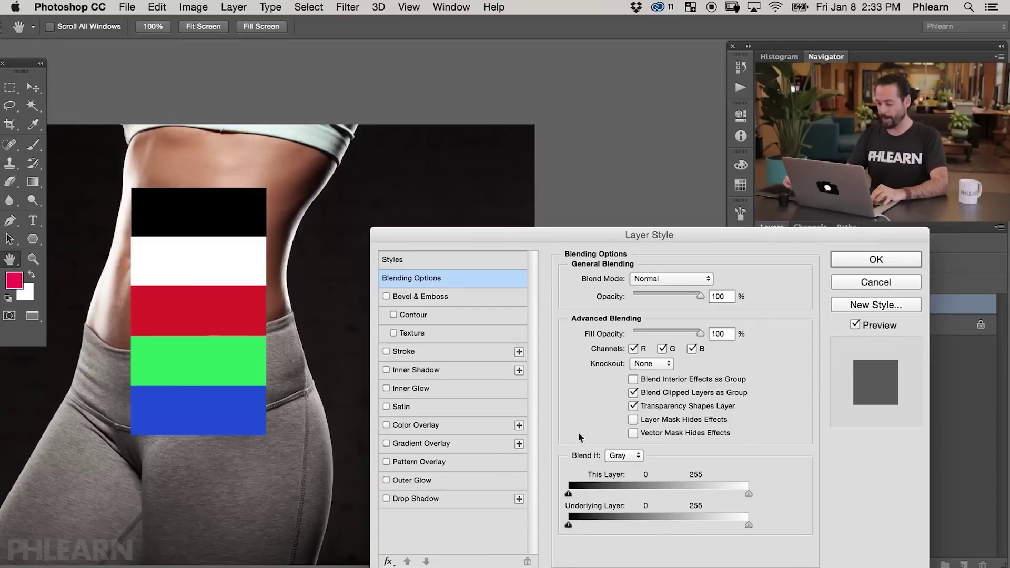
- With Blend If on Gray, test the Underlying Layer's black point at 84, 113 and 166, and reset both layers' black points to 0
left_click(629, 458)
left_click(626, 456)
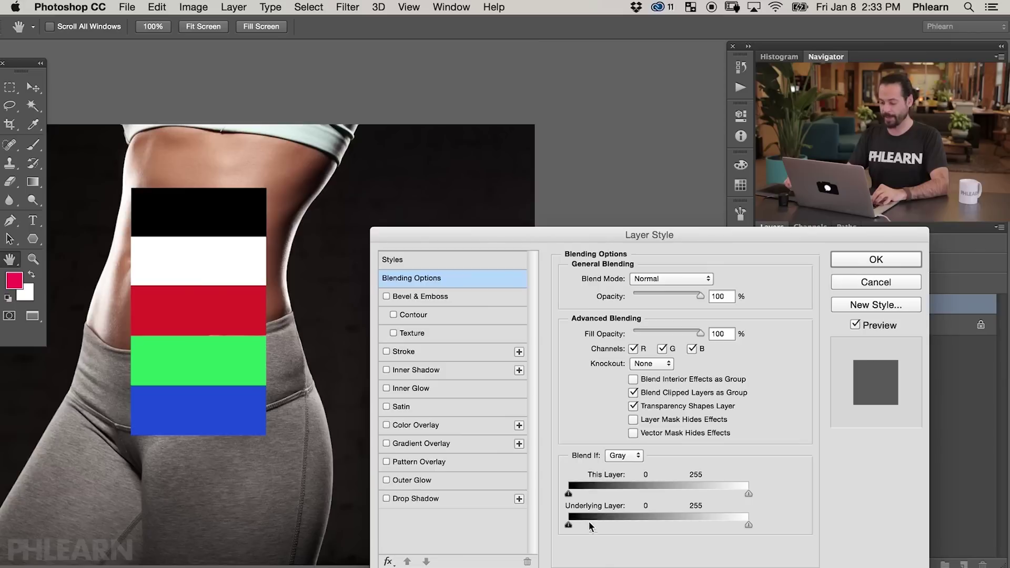
left_click_drag(569, 525, 627, 525)
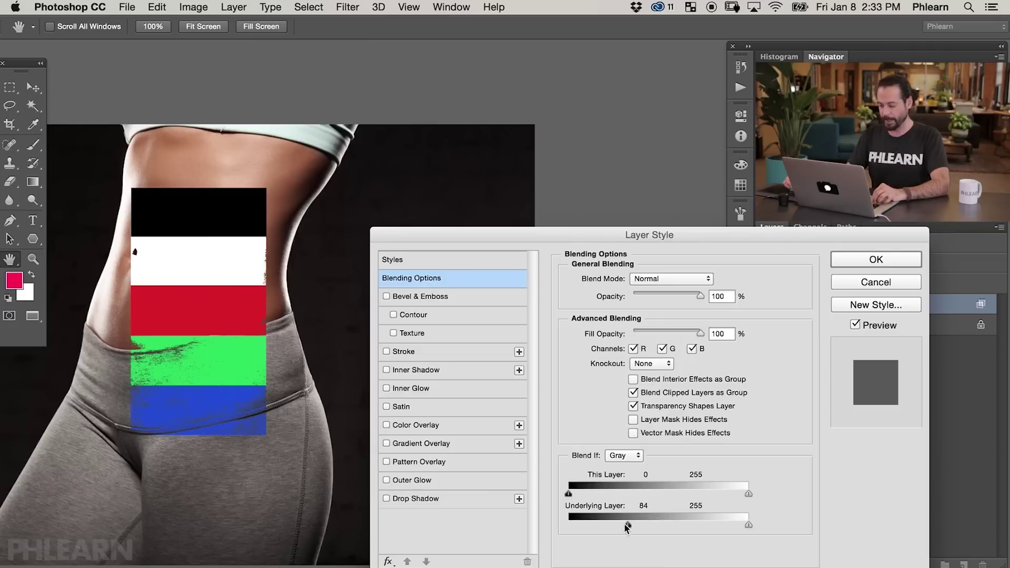
left_click_drag(629, 525, 648, 525)
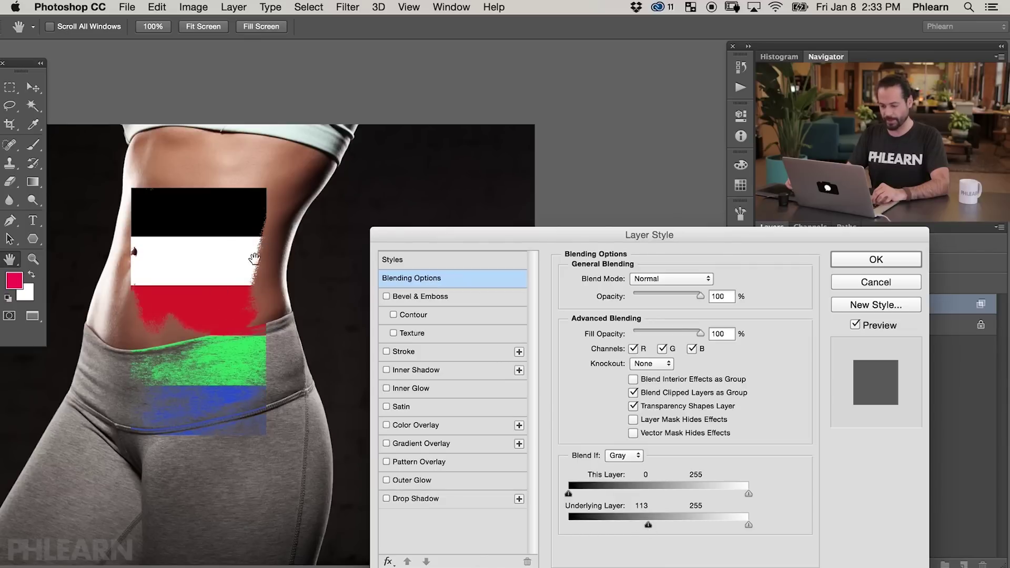
left_click_drag(648, 525, 685, 528)
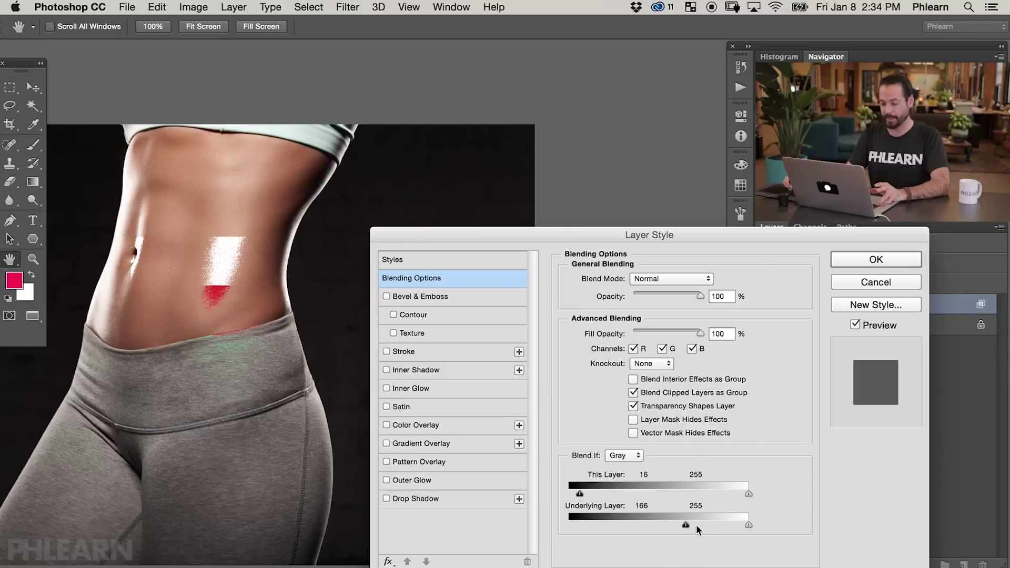
left_click_drag(579, 493, 568, 494)
left_click_drag(682, 528, 535, 522)
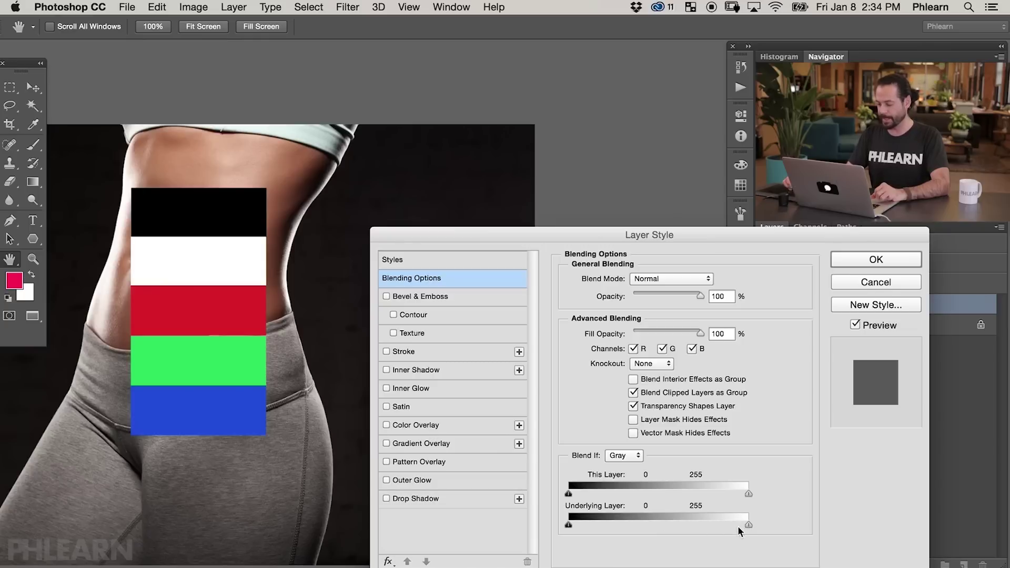
- Test the Underlying Layer's white point at 141 and 120, and restore it to 255
left_click_drag(747, 525, 669, 527)
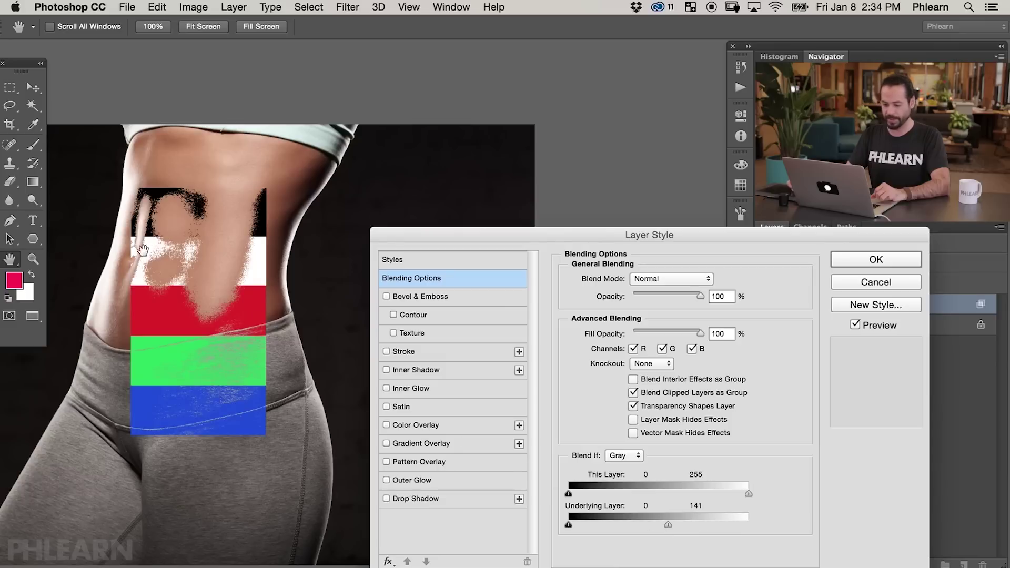
mouse_move(667, 525)
left_mouse_down()
mouse_move(642, 526)
mouse_move(652, 528)
left_mouse_up()
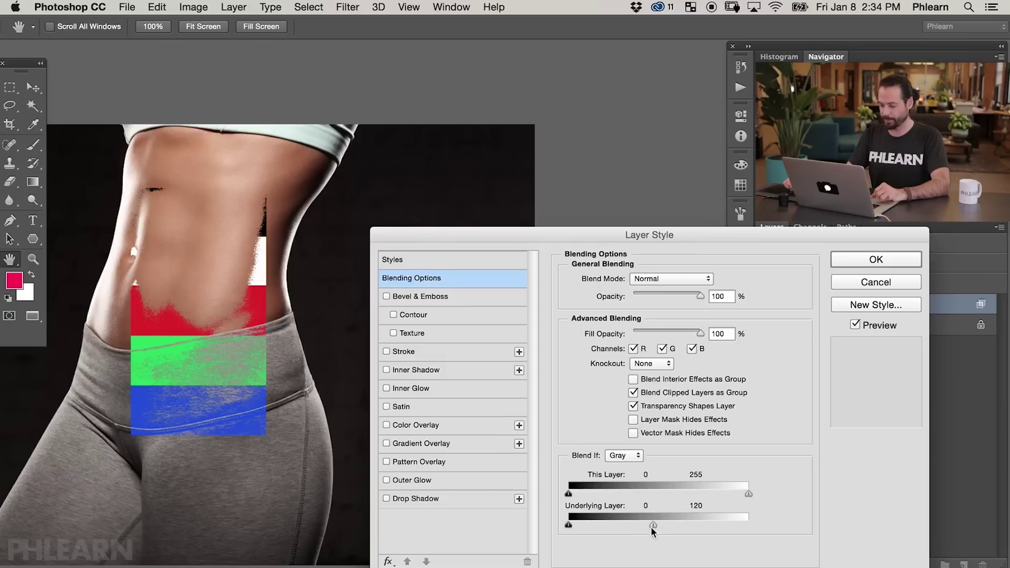
left_click_drag(714, 528, 748, 526)
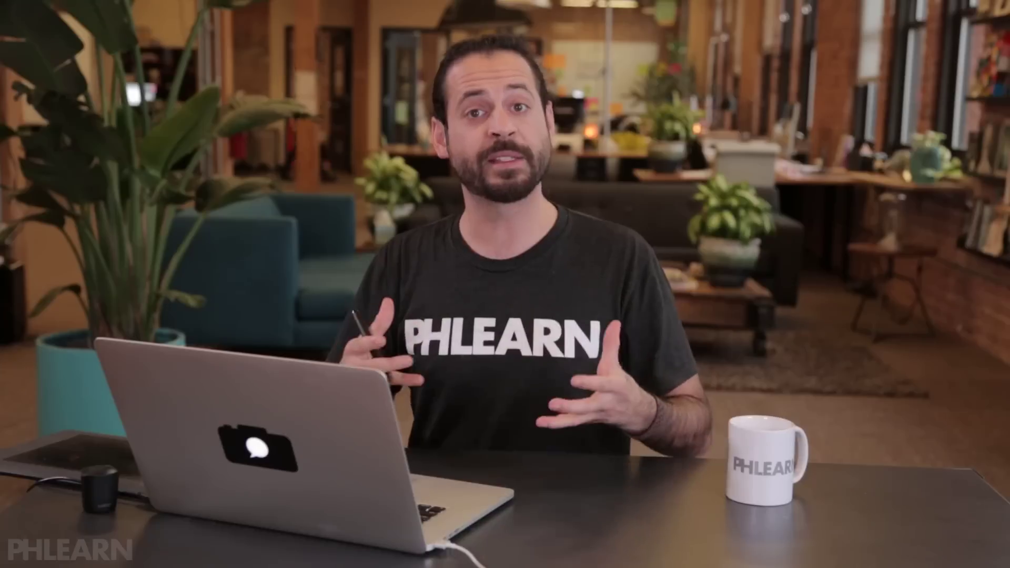
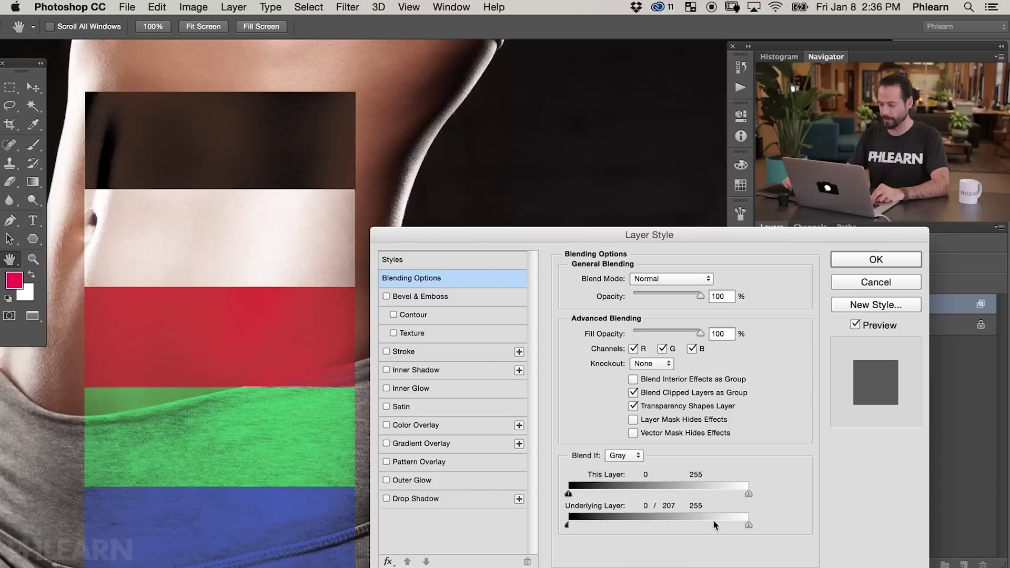
- Try a split Underlying Layer black point of 0 / 173, and rejoin its halves at 0
left_click_drag(693, 528, 676, 529)
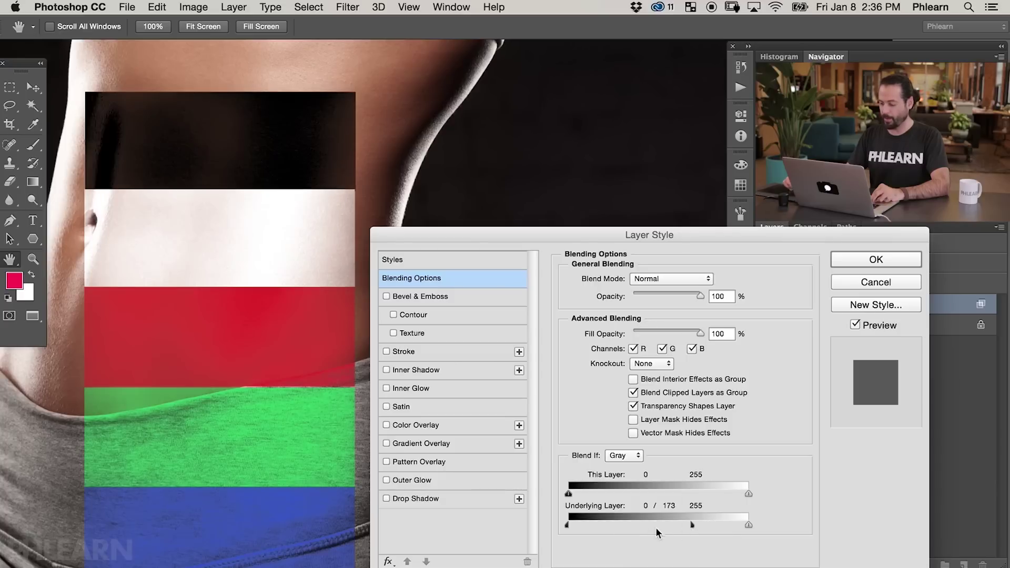
left_click_drag(570, 524, 693, 522)
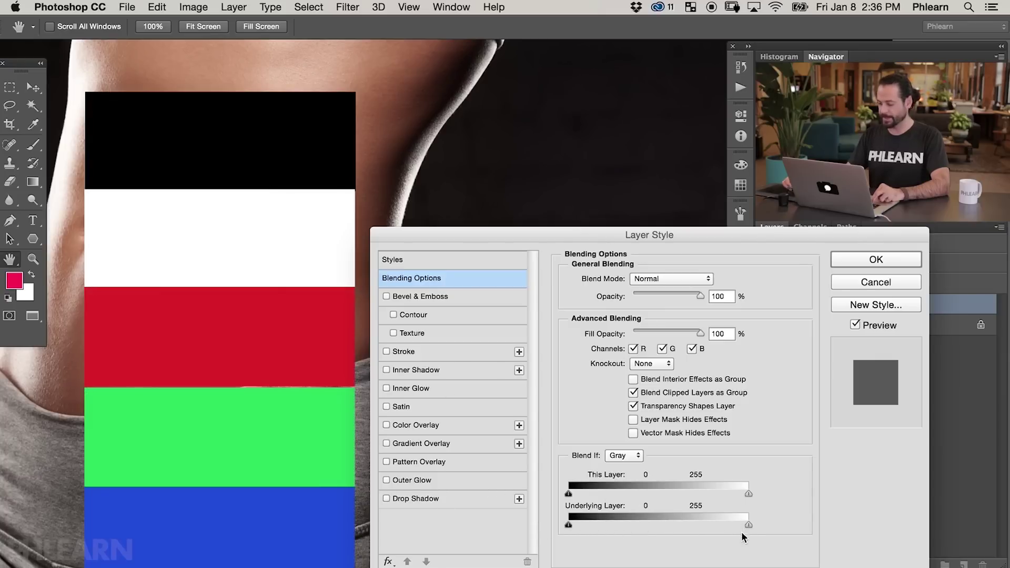
- Split the Underlying Layer's white point into 147 / 255 so the bars fade smoothly over the photo's highlights
key("alt")
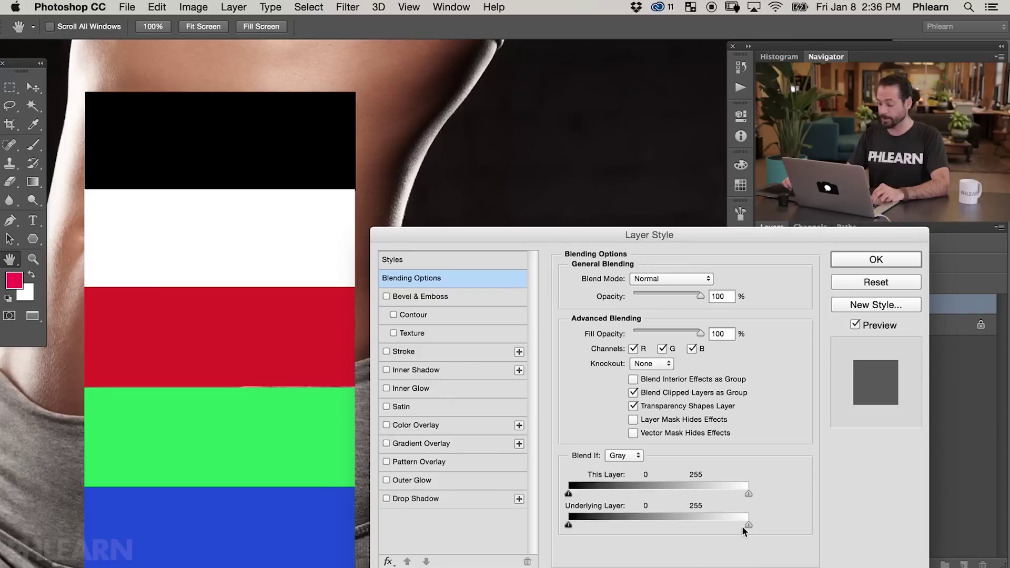
left_click_drag(738, 526, 631, 524)
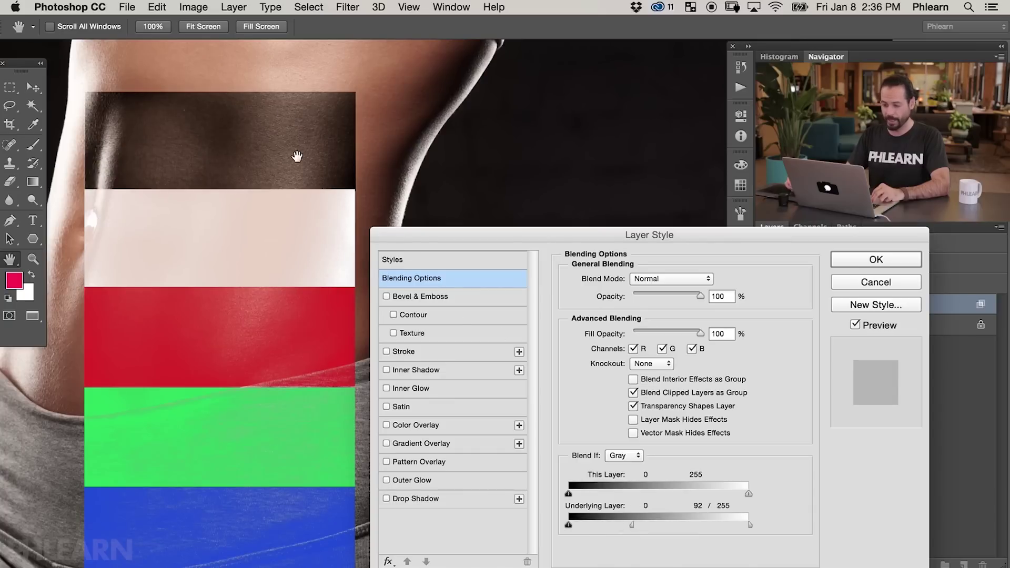
left_click_drag(632, 525, 684, 524)
left_click_drag(750, 525, 672, 522)
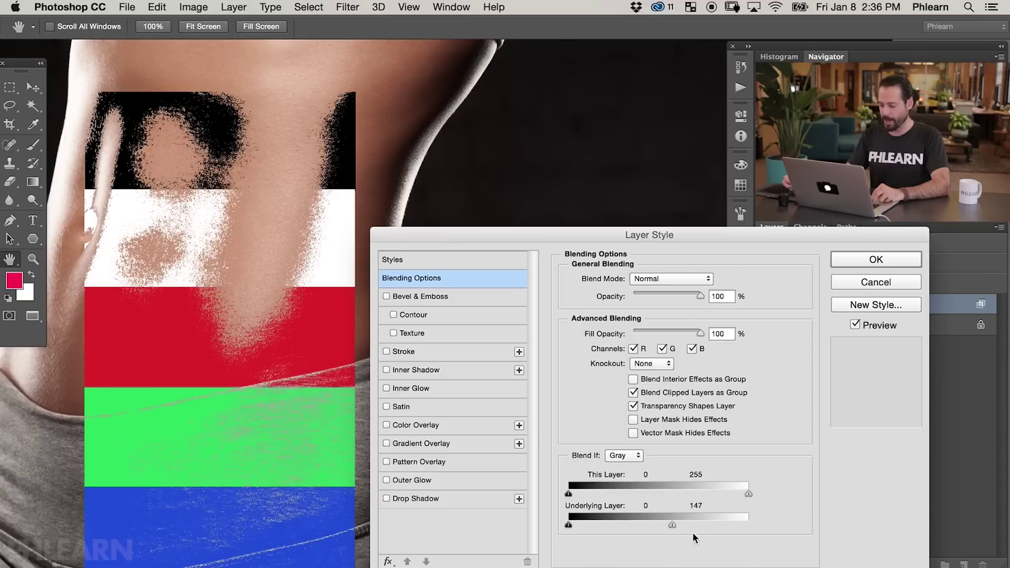
left_click_drag(673, 524, 750, 522)
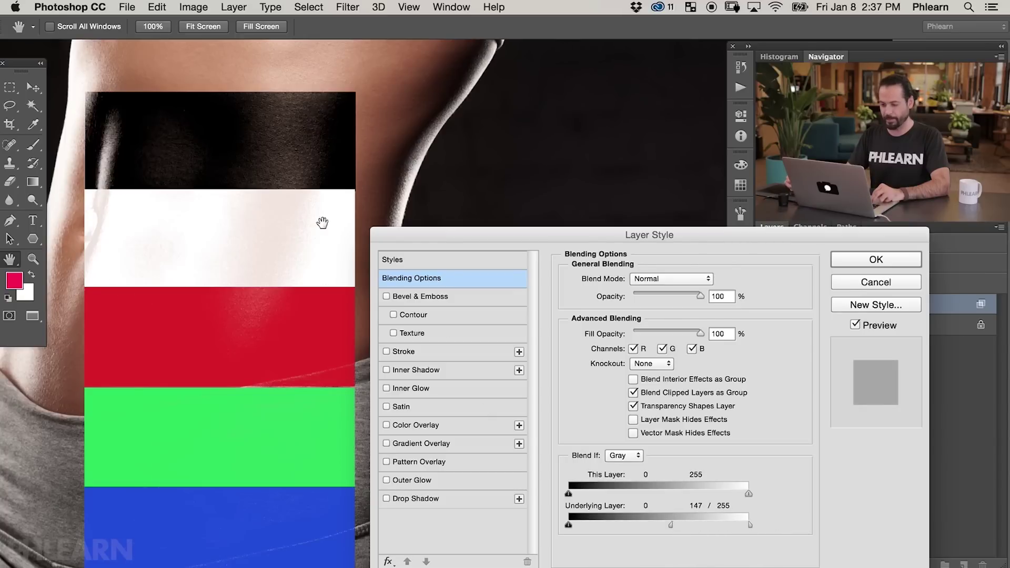
- Hide the colour-bar layer, Layer 3, and add a new empty layer above it
left_click_drag(663, 525, 660, 524)
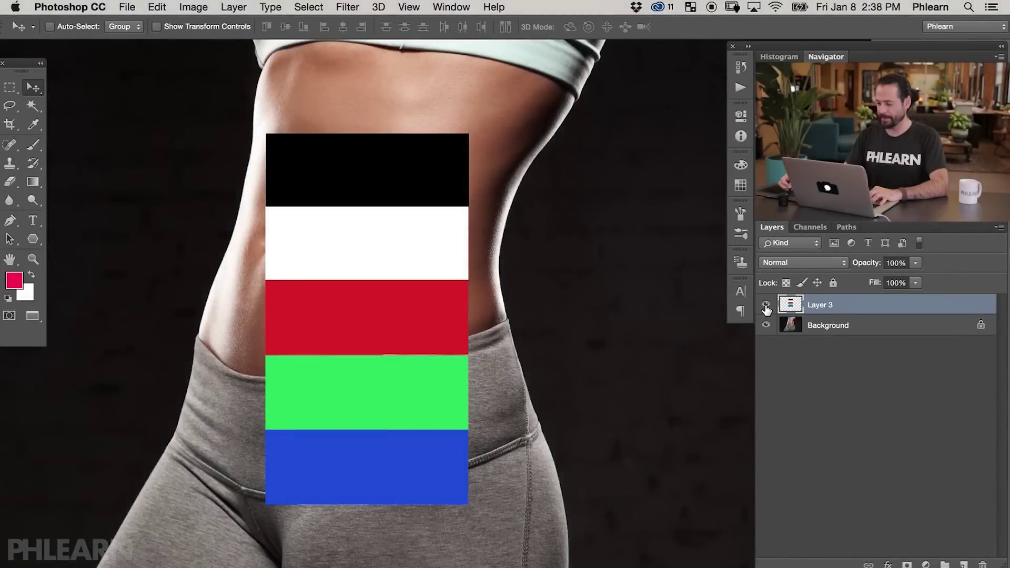
left_click(765, 305)
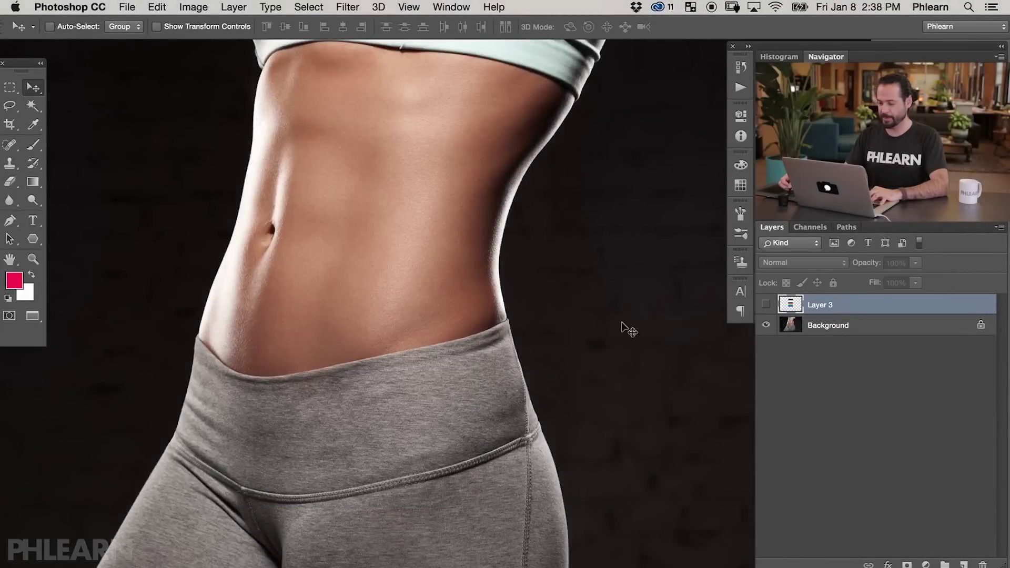
left_click_drag(543, 356, 552, 373)
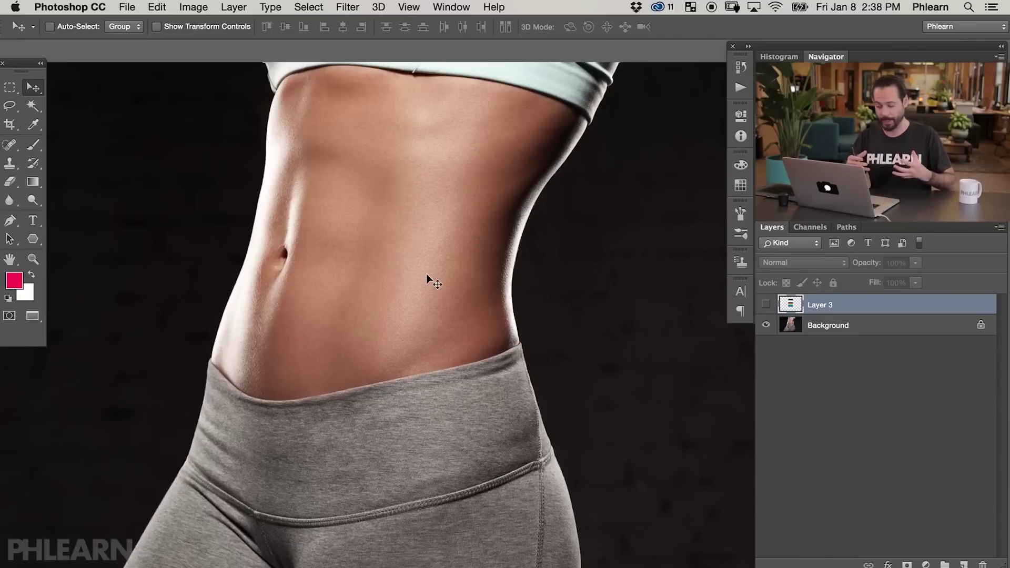
left_click(965, 564)
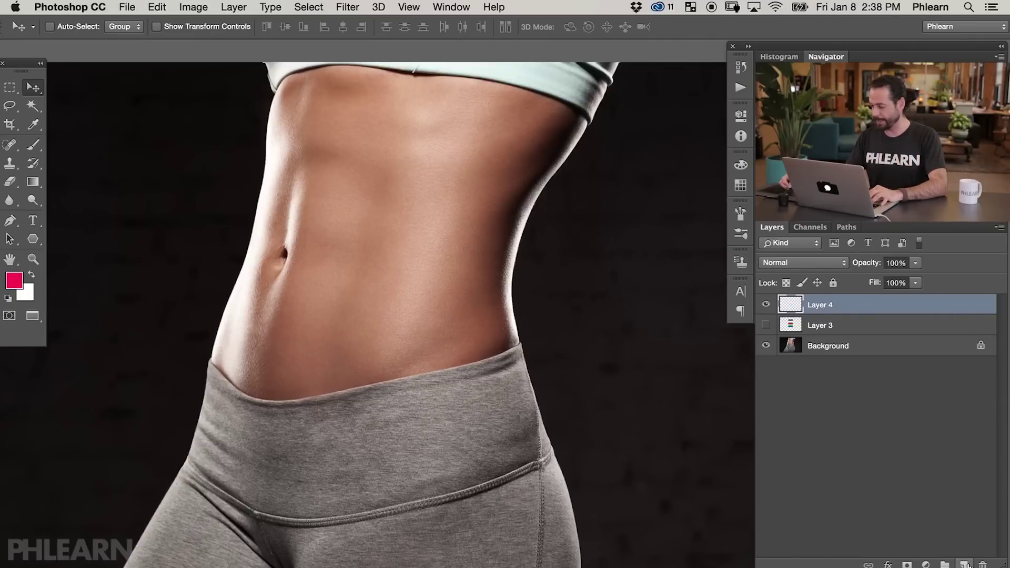
- Paint soft white Brush strokes at 60% flow over the abdomen's highlights on the new layer
key("b")
key("x")
mouse_move(378, 308)
left_mouse_down()
mouse_move(451, 293)
mouse_move(394, 289)
mouse_move(366, 216)
mouse_move(412, 210)
left_mouse_up()
key("shift+6")
mouse_move(428, 125)
left_mouse_down()
mouse_move(461, 88)
mouse_move(409, 154)
mouse_move(412, 186)
mouse_move(486, 146)
mouse_move(382, 263)
mouse_move(383, 288)
mouse_move(421, 282)
mouse_move(382, 359)
mouse_move(411, 355)
mouse_move(387, 408)
left_mouse_up()
mouse_move(326, 214)
left_mouse_down()
mouse_move(309, 178)
mouse_move(331, 210)
mouse_move(304, 316)
mouse_move(323, 275)
mouse_move(350, 113)
mouse_move(326, 135)
left_mouse_up()
mouse_move(471, 130)
left_mouse_down()
mouse_move(395, 365)
mouse_move(415, 416)
left_mouse_up()
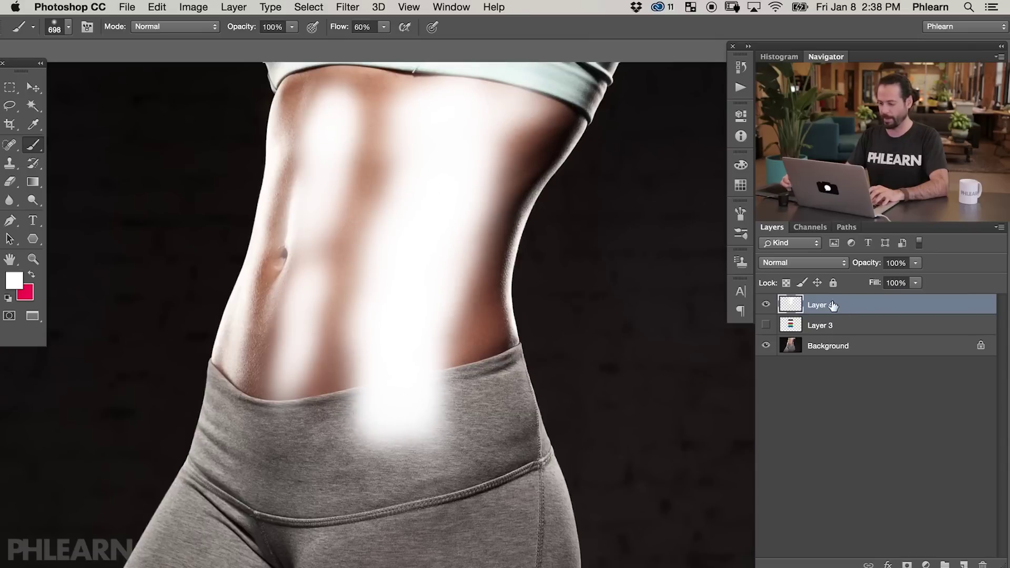
- Compare the photo with and without the painted white strokes
left_click(765, 305)
left_click(765, 305)
left_click(765, 305)
left_click(765, 305)
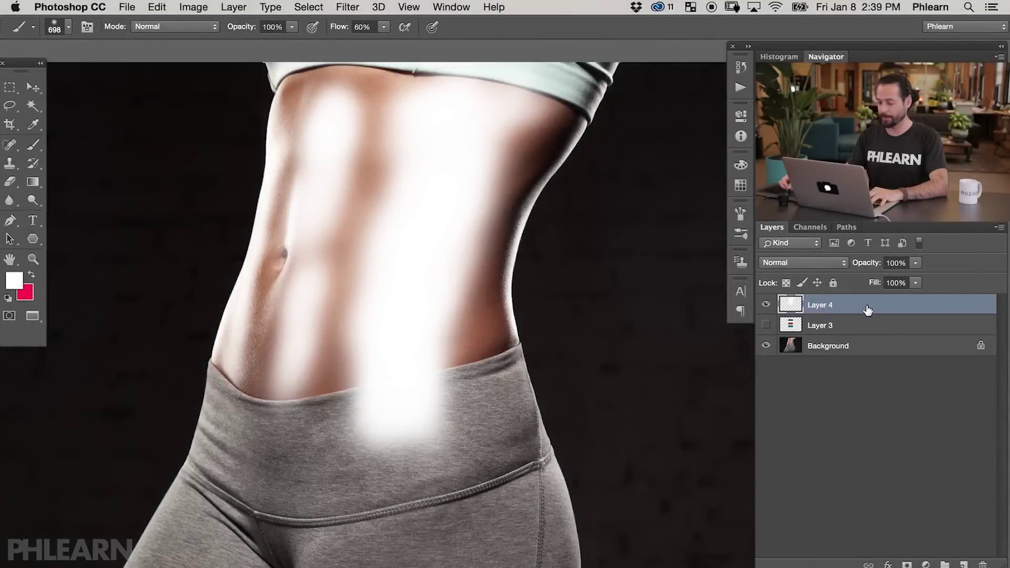
- In Layer 4's blending options, split the Underlying Layer's black point into 149 / 246 to limit the white strokes to the photo's highlights
double_click(867, 310)
left_click_drag(333, 329, 169, 329)
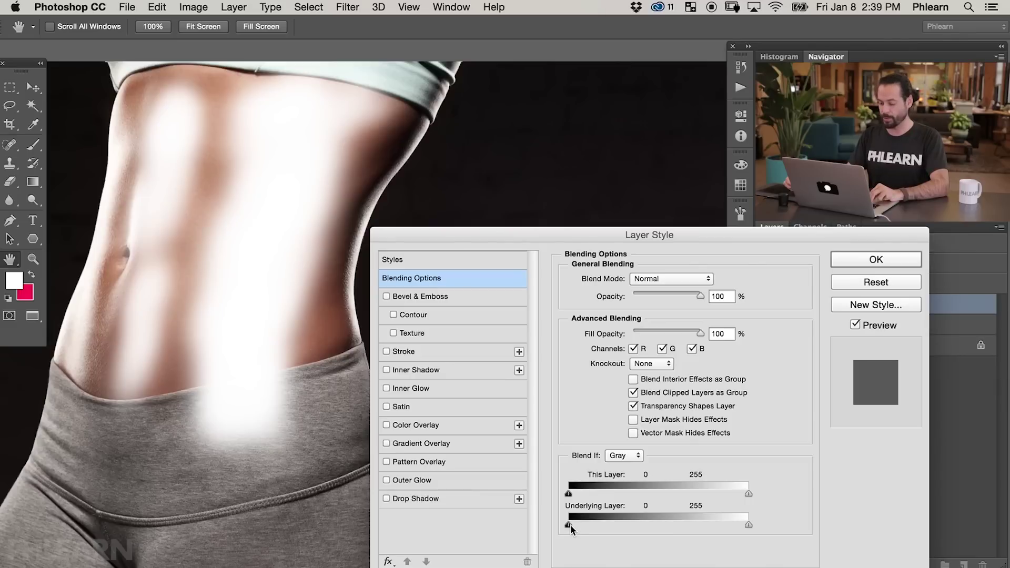
left_click_drag(570, 525, 700, 527)
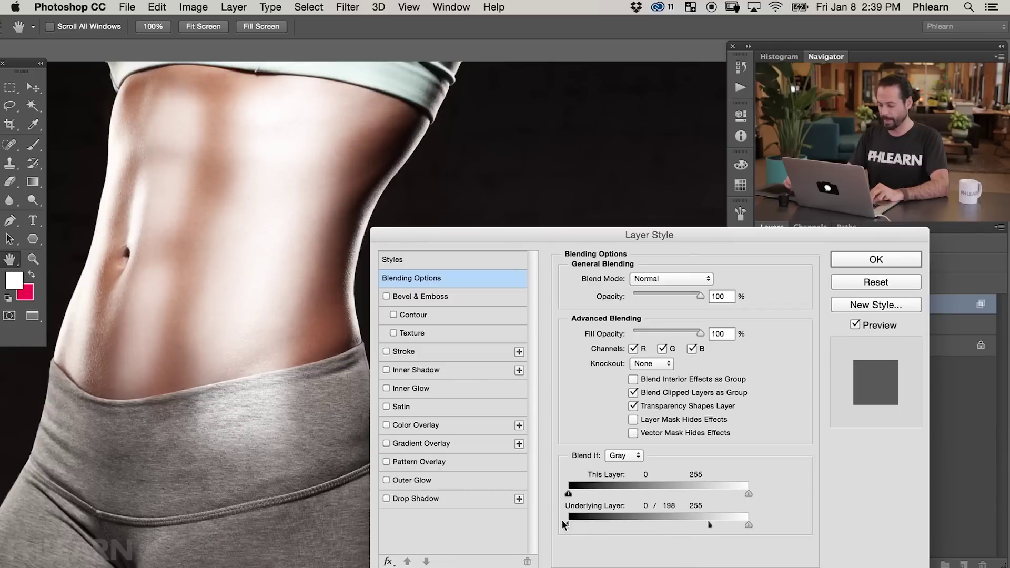
left_click_drag(569, 522, 650, 525)
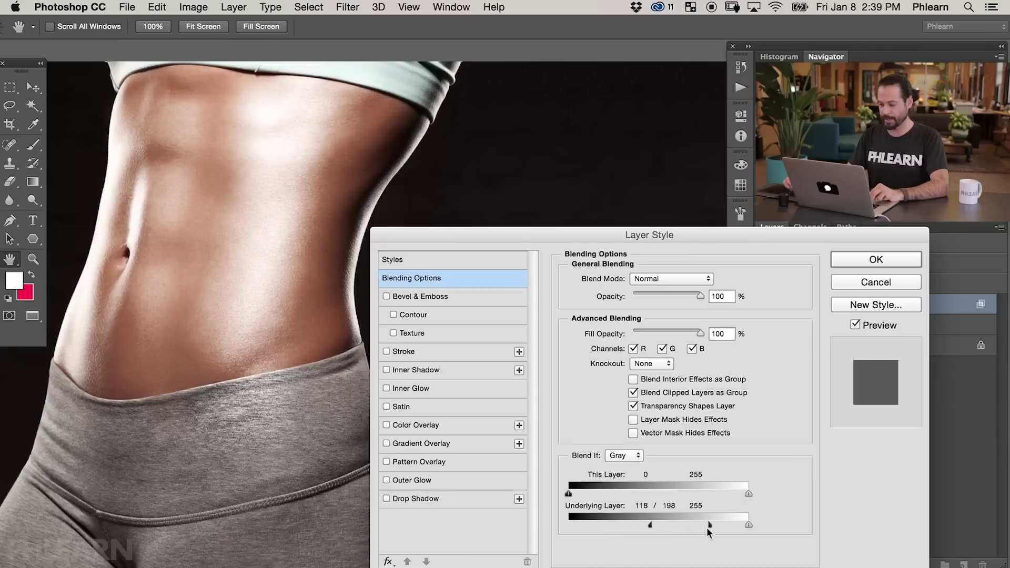
left_click_drag(725, 525, 744, 525)
left_click_drag(658, 525, 694, 524)
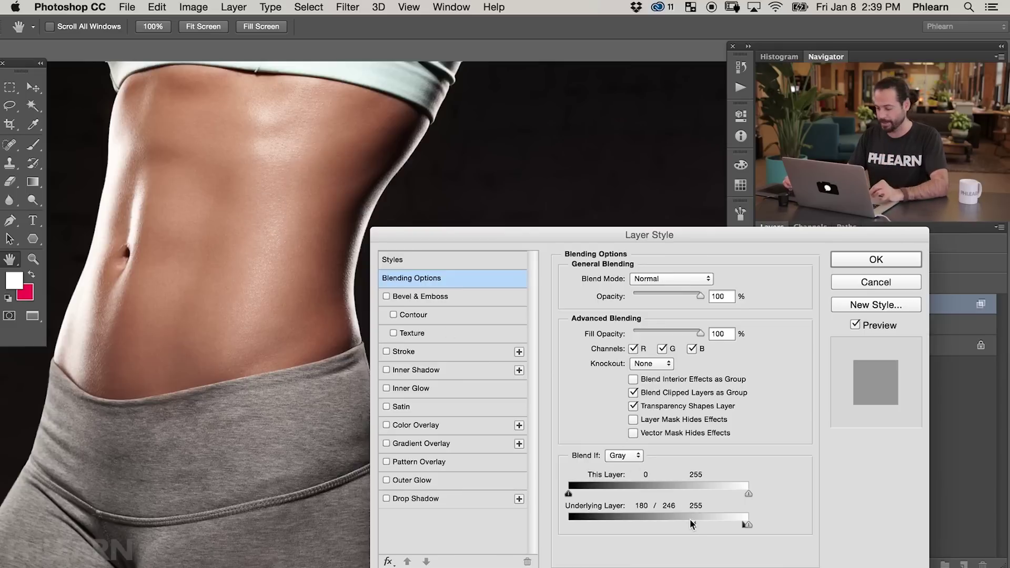
left_click_drag(693, 520, 673, 520)
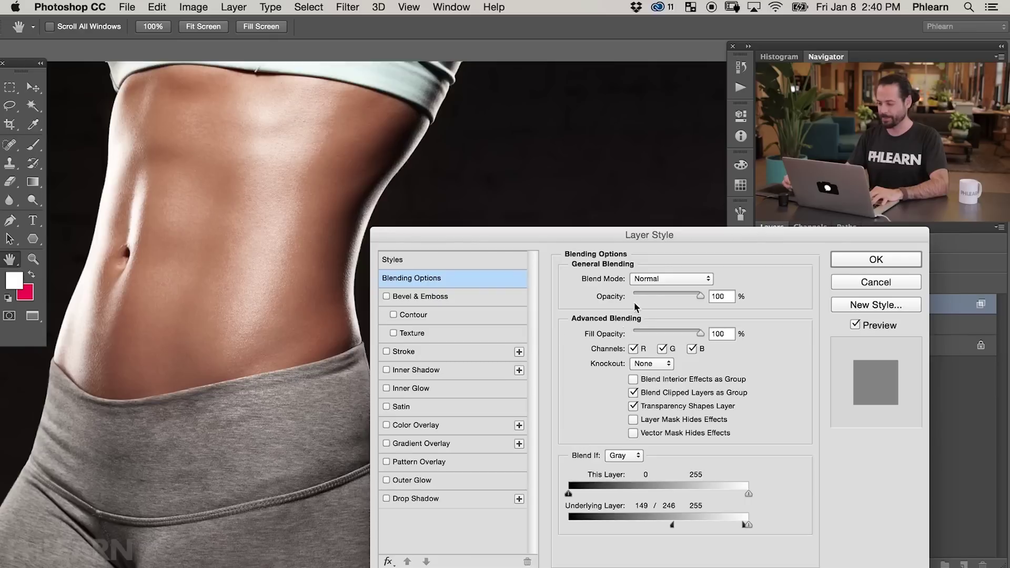
- Try the Overlay blend mode on the white-stroke layer, switch it to Soft Light and apply the blending options
left_click(660, 277)
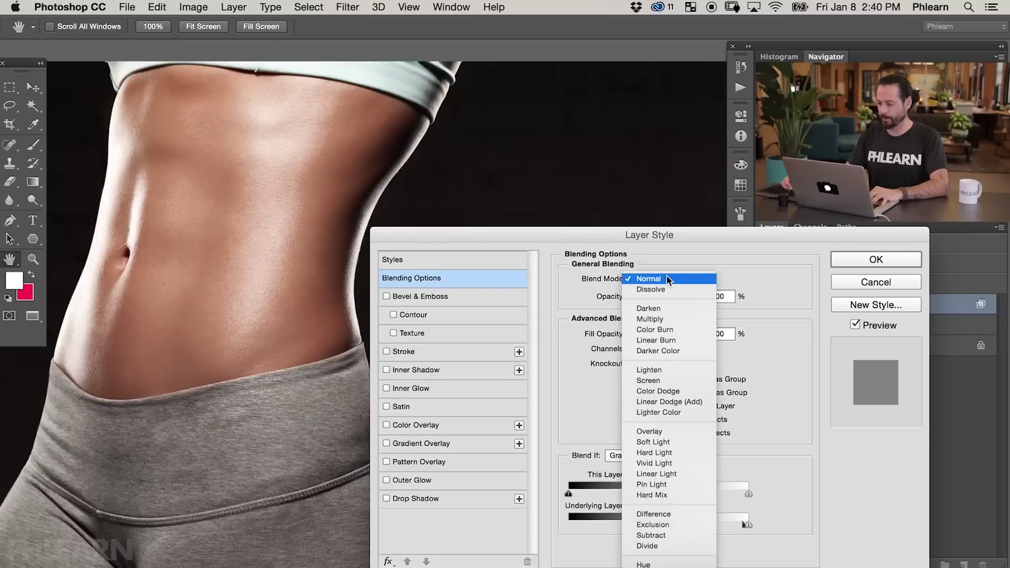
left_click(670, 431)
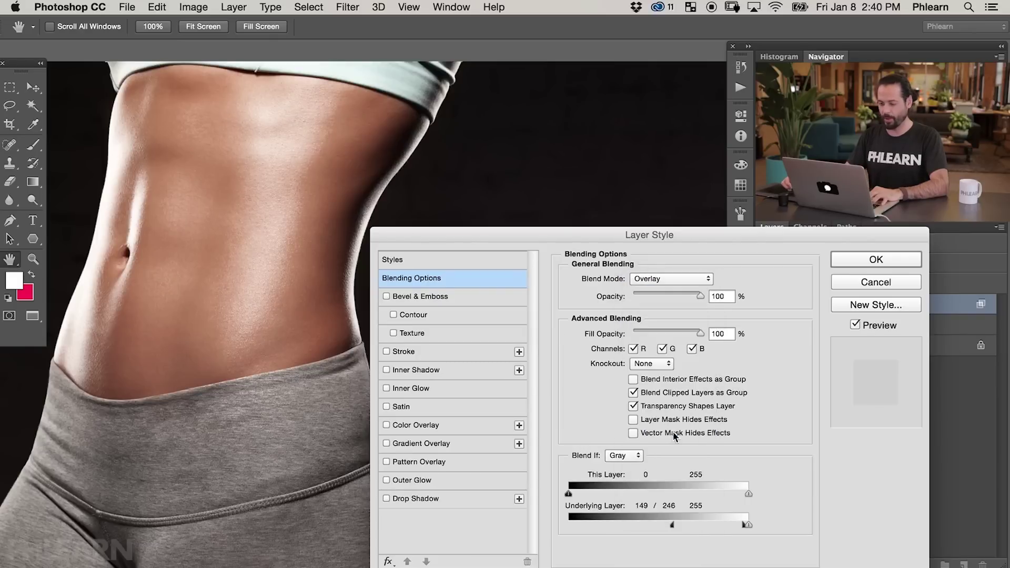
left_click(662, 280)
left_click(667, 289)
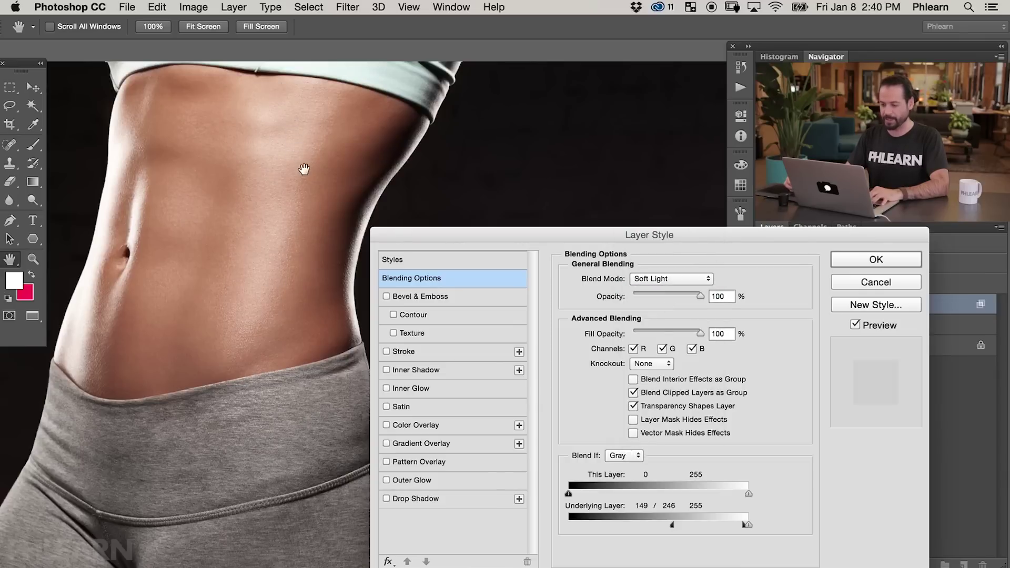
left_click(853, 260)
key("b")
left_click_drag(316, 408, 457, 455)
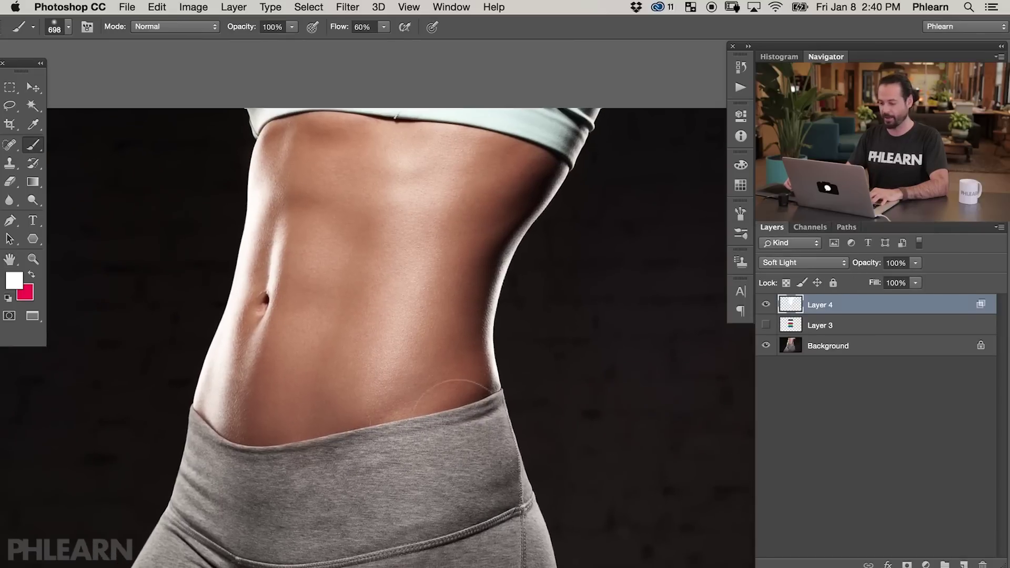
- Compare the photo with and without the Soft Light highlight layer, Layer 4
left_click(765, 305)
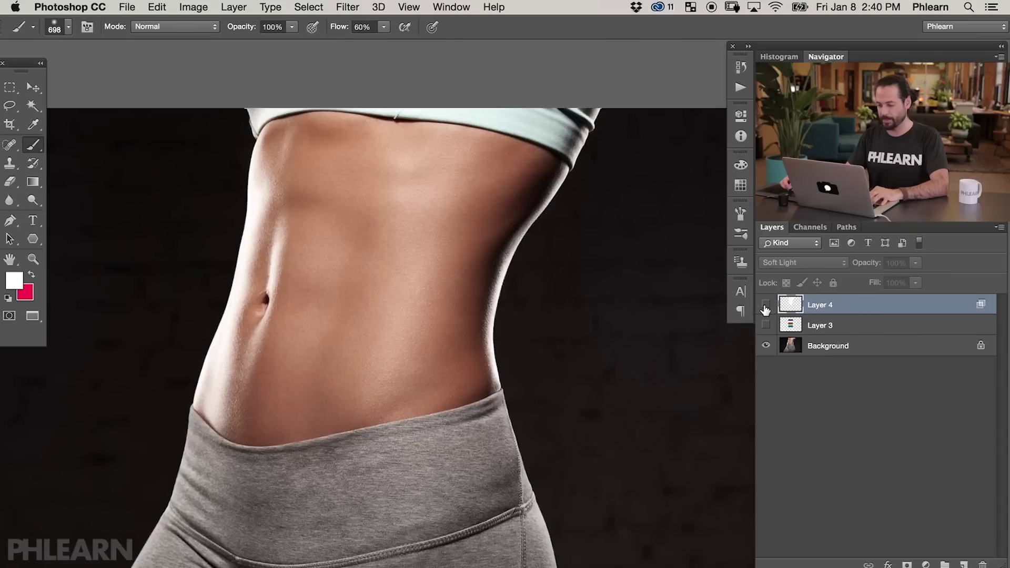
left_click(766, 305)
left_click(765, 305)
left_click(765, 305)
left_click(765, 305)
left_click(764, 305)
left_click(765, 304)
left_click(765, 305)
left_click(765, 305)
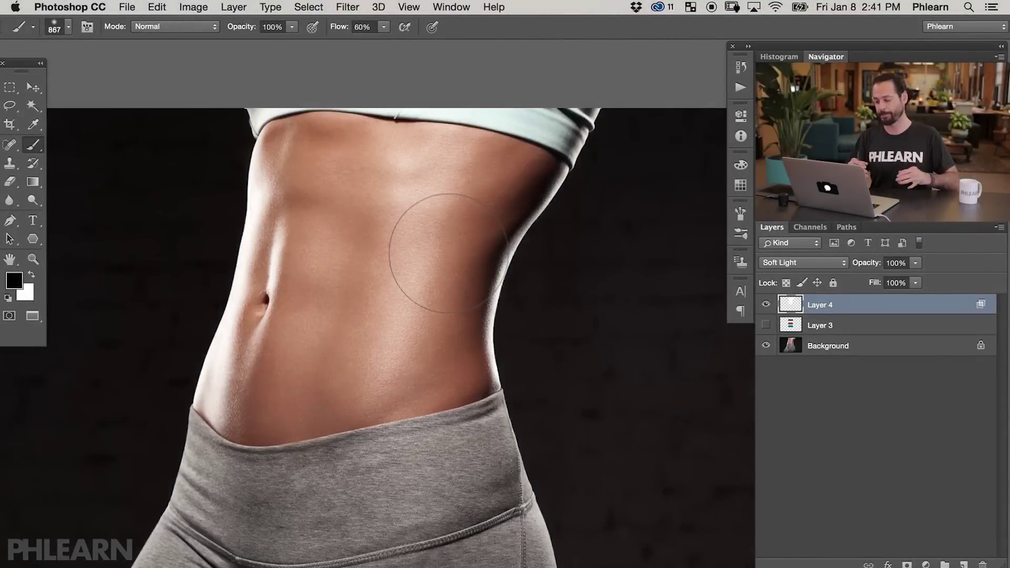
- Add a new layer and paint soft black strokes over the abdomen's shadow areas with the 867-size brush
key("alt+shift+super+n")
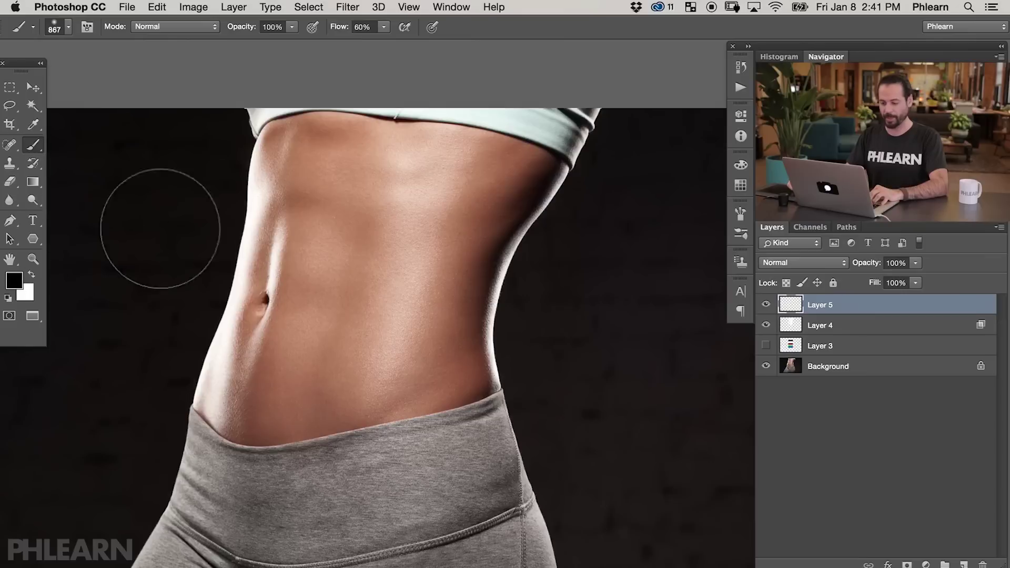
mouse_move(285, 205)
left_mouse_down()
mouse_move(293, 148)
mouse_move(323, 217)
mouse_move(351, 229)
mouse_move(301, 195)
mouse_move(358, 254)
mouse_move(328, 383)
mouse_move(332, 345)
mouse_move(282, 315)
mouse_move(345, 332)
mouse_move(327, 379)
mouse_move(270, 402)
mouse_move(256, 396)
mouse_move(236, 426)
mouse_move(435, 426)
mouse_move(468, 240)
mouse_move(524, 160)
mouse_move(468, 307)
mouse_move(446, 448)
mouse_move(454, 286)
mouse_move(505, 162)
mouse_move(505, 133)
mouse_move(462, 405)
left_mouse_up()
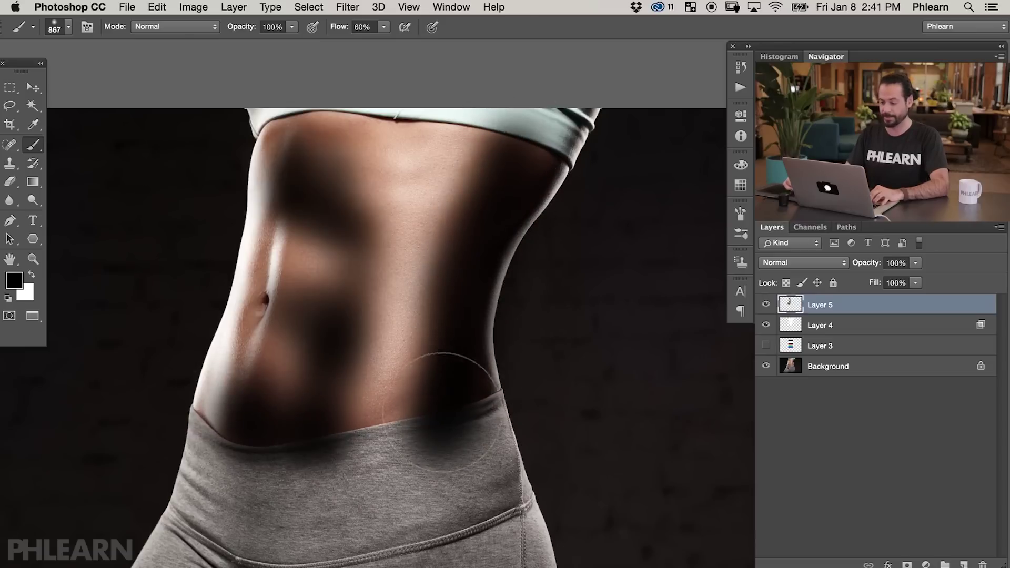
mouse_move(321, 182)
left_mouse_down()
mouse_move(297, 162)
mouse_move(315, 168)
left_mouse_up()
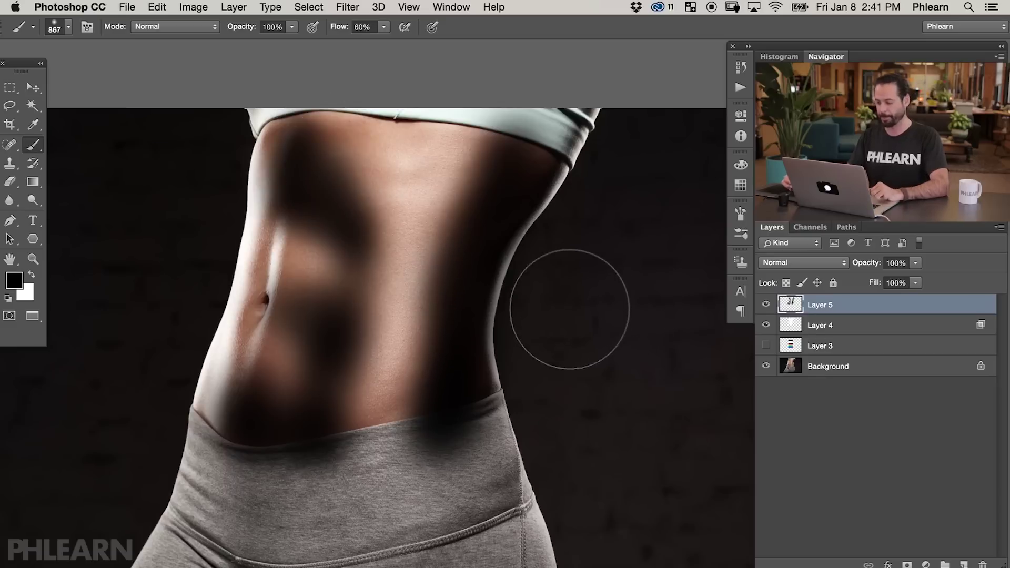
- In Layer 5's blending options, split the Underlying Layer's white point into 18 / 255 and set the blend mode to Soft Light
key("space")
double_click(888, 309)
left_click_drag(291, 370, 180, 363)
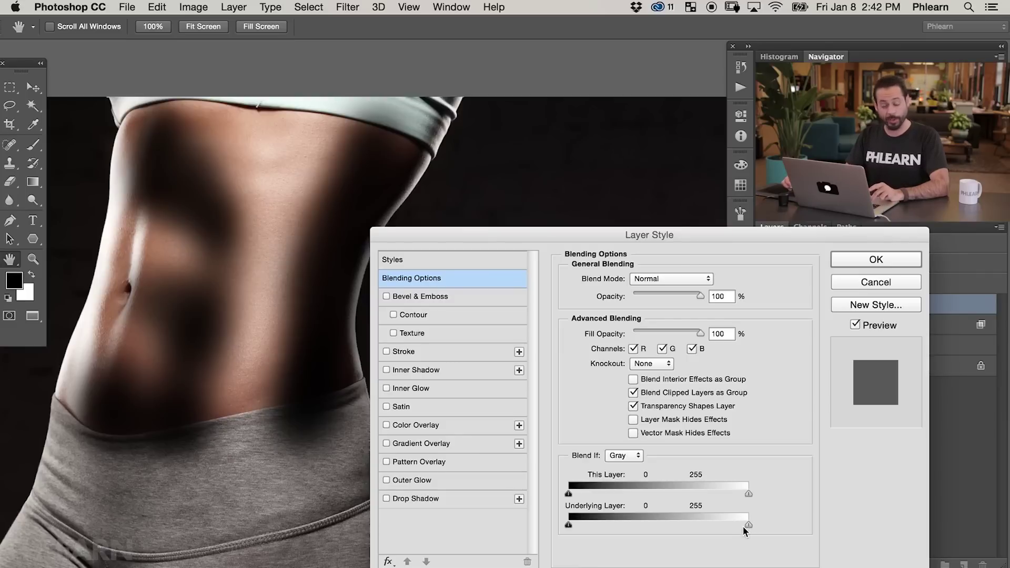
left_click_drag(743, 525, 583, 528)
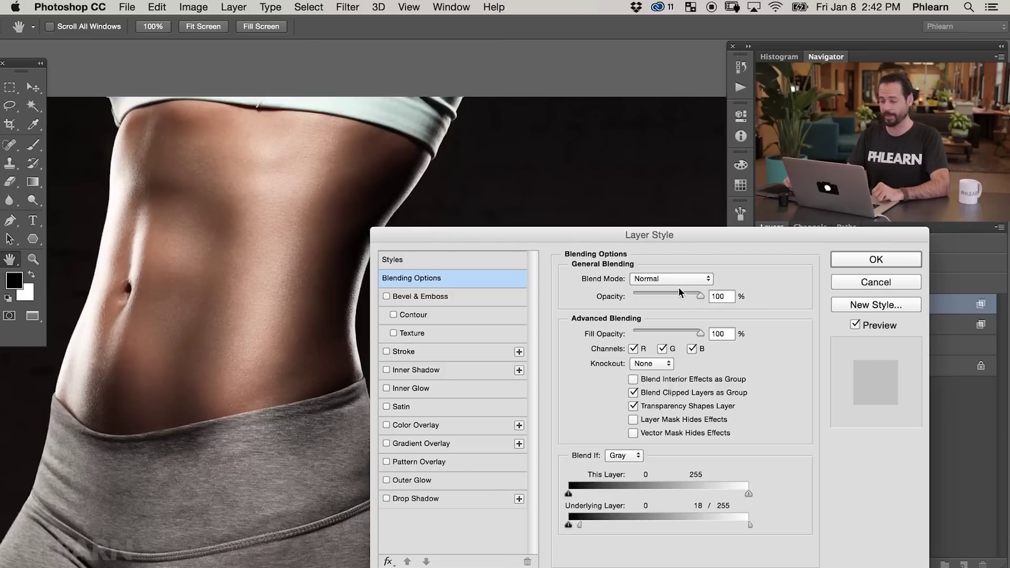
left_click(665, 273)
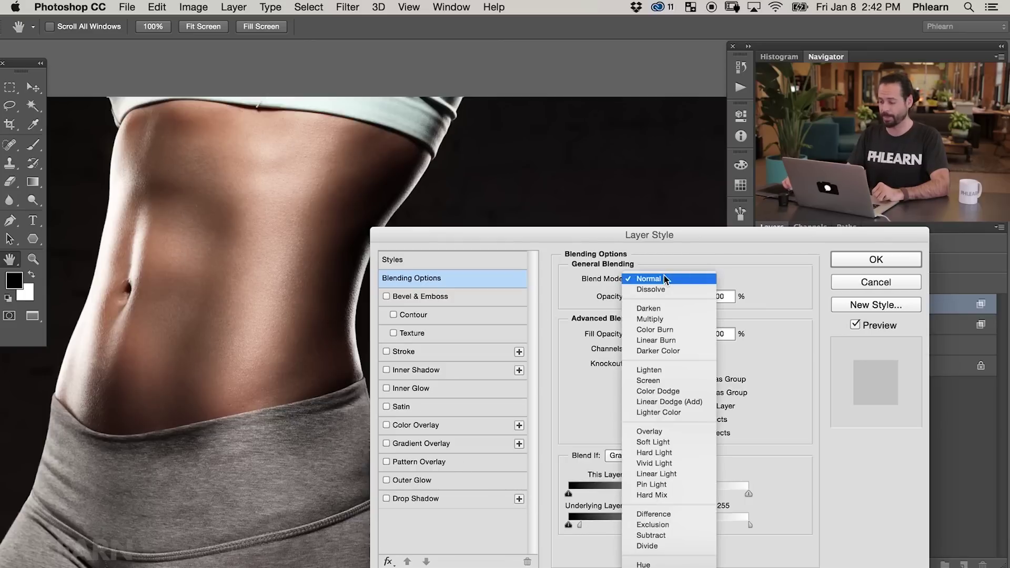
left_click(674, 437)
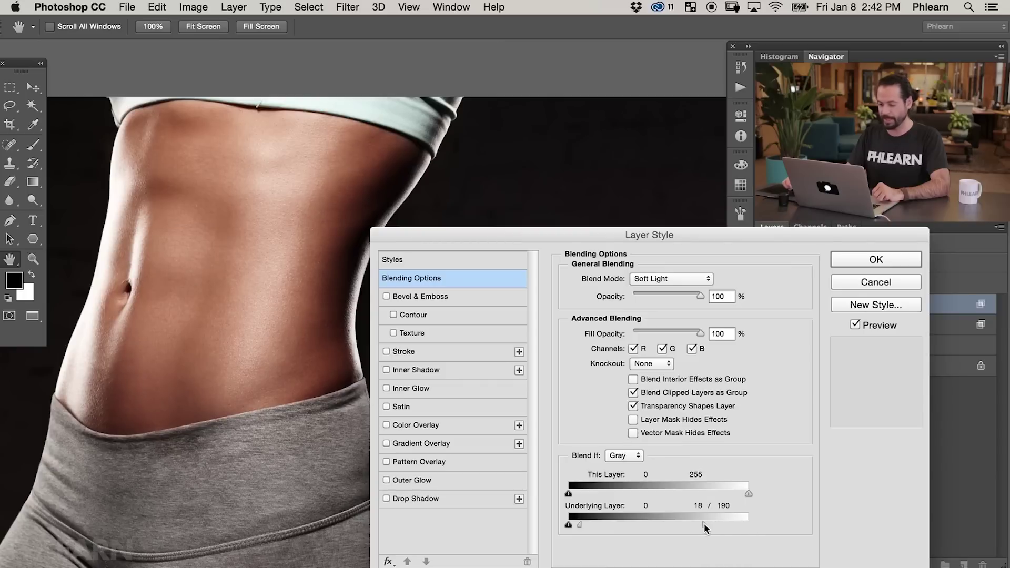
- Refine the Underlying Layer's white point to 36 / 190, set the shadow layer's opacity to 78% and apply the blending options
mouse_move(613, 519)
left_mouse_down()
mouse_move(658, 518)
mouse_move(603, 525)
left_mouse_up()
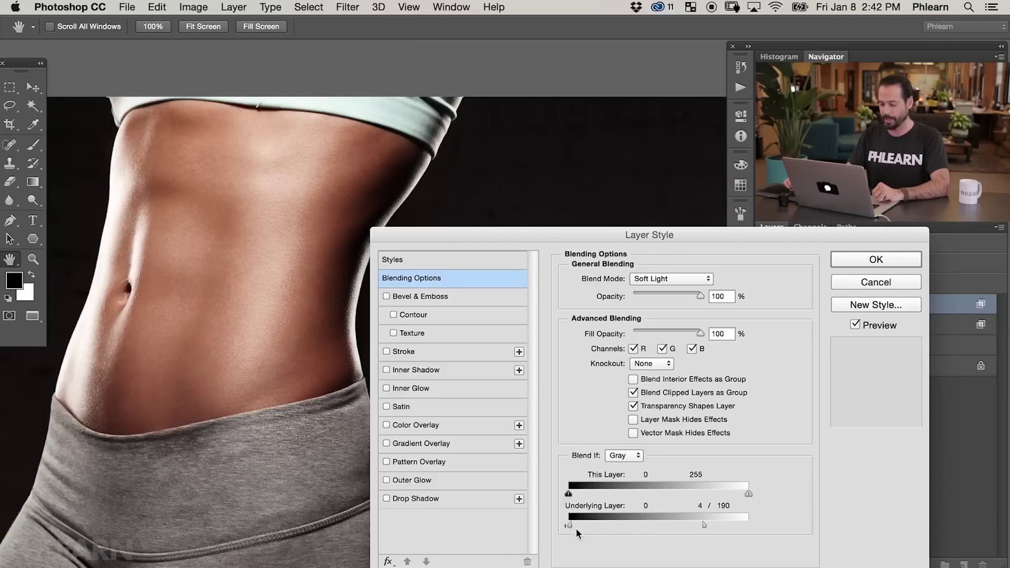
mouse_move(576, 524)
left_mouse_down()
mouse_move(604, 520)
mouse_move(593, 522)
left_mouse_up()
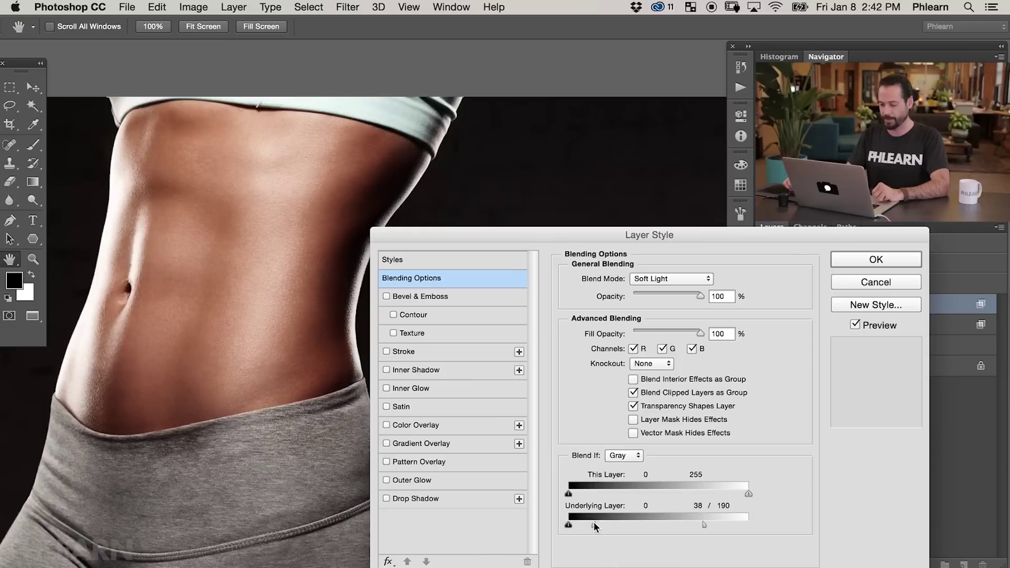
left_click_drag(675, 293, 671, 295)
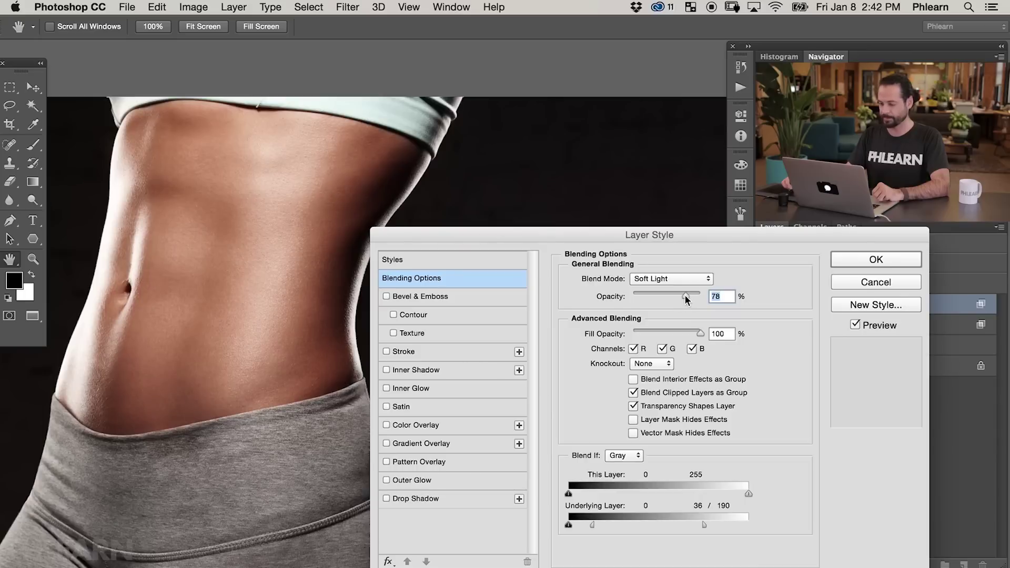
left_click(856, 263)
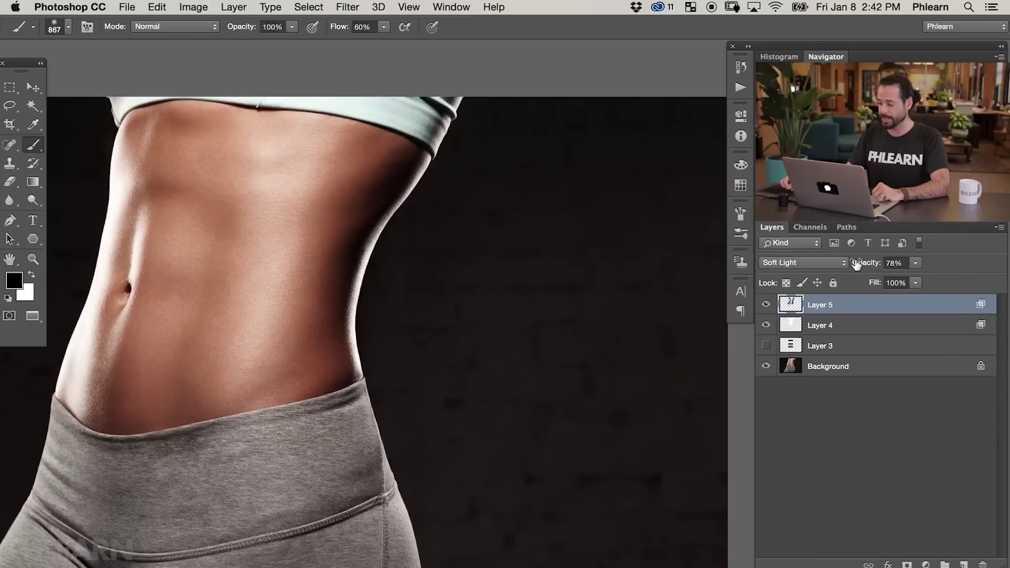
- Compare the photo with and without the shadow layer, Layer 5, and with and without the highlight layer, Layer 4
left_click(766, 305)
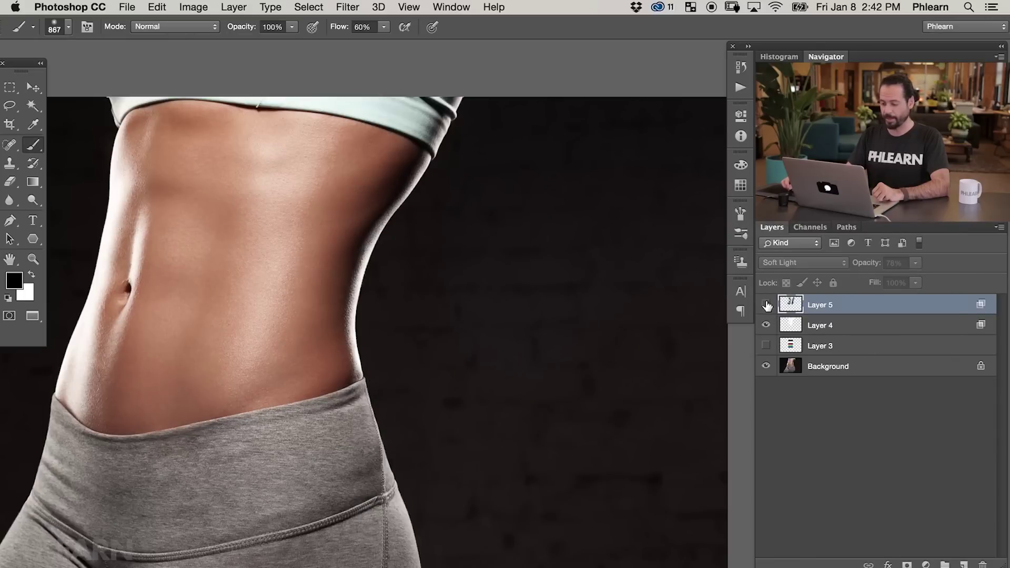
left_click(765, 305)
left_click(765, 306)
left_click(764, 308)
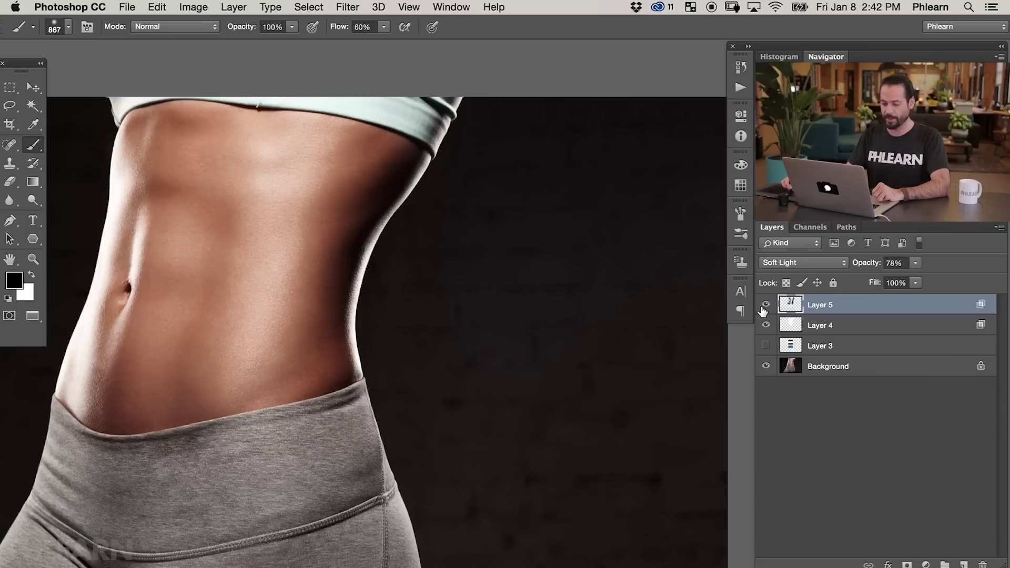
left_click(764, 307)
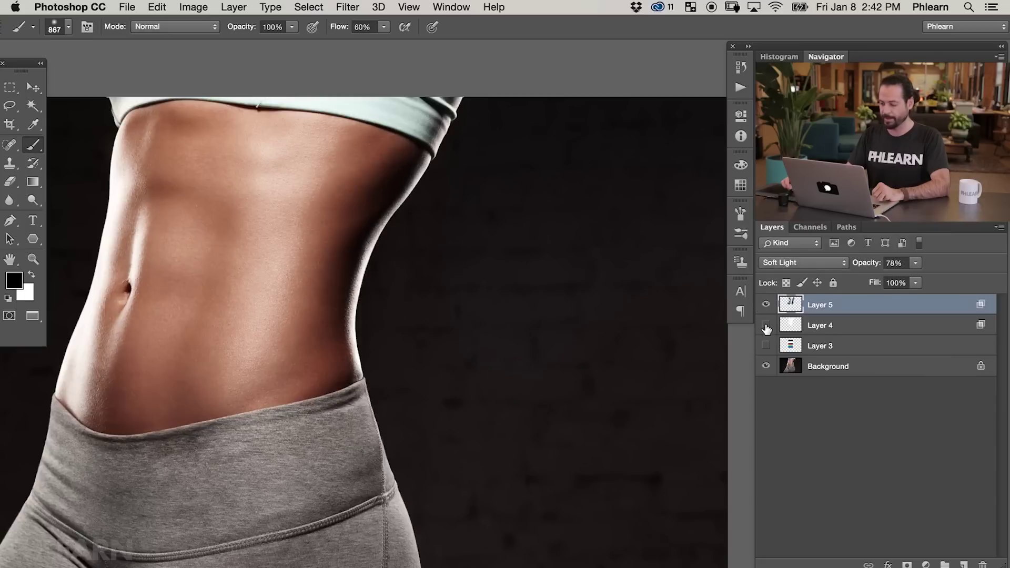
left_click(766, 325)
left_click(766, 326)
left_click(766, 325)
left_click(766, 325)
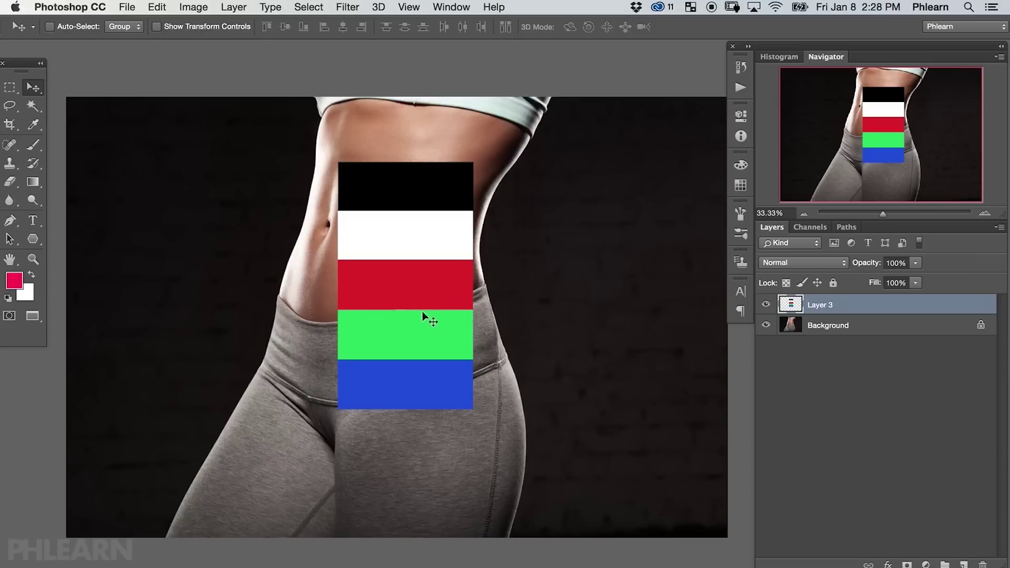
- Move the colour bars slightly left over the torso, open Layer 3's blending options and test This Layer's white point at 252
mouse_move(422, 311)
left_mouse_down()
mouse_move(410, 291)
mouse_move(407, 309)
left_mouse_up()
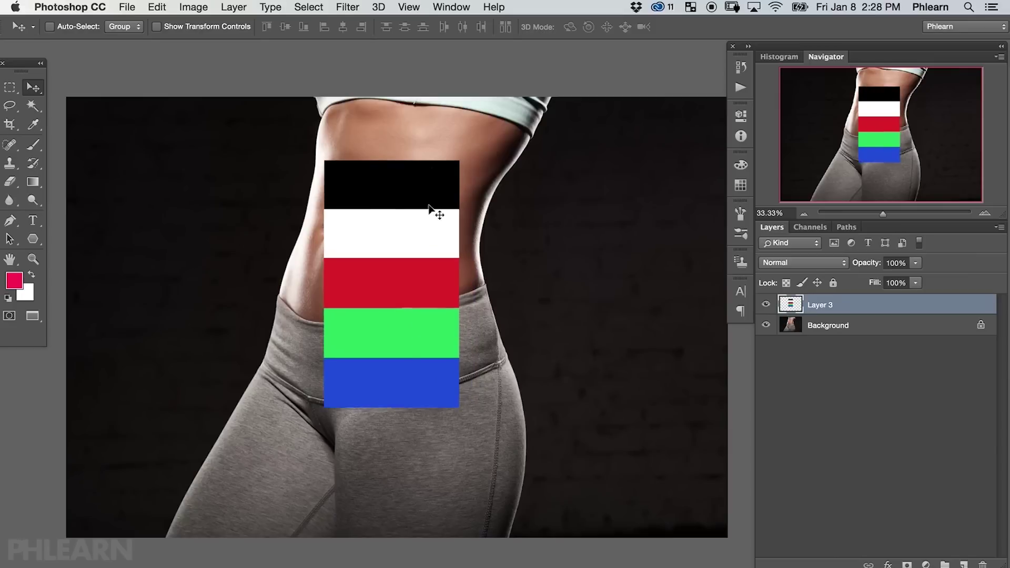
double_click(873, 307)
left_click_drag(407, 192, 174, 172)
left_click_drag(349, 244, 578, 231)
left_click_drag(316, 158, 355, 206)
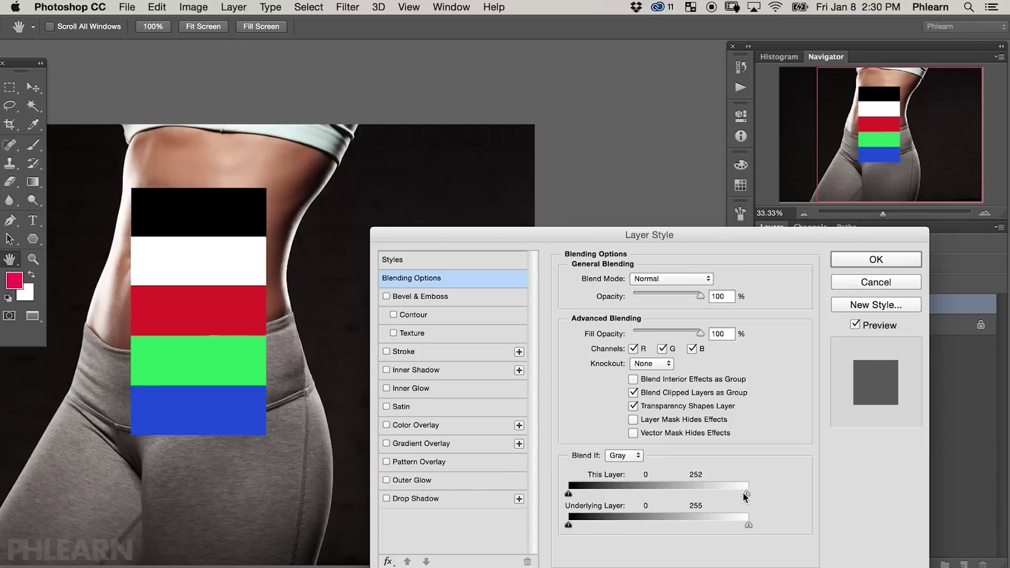
left_click_drag(745, 494, 808, 503)
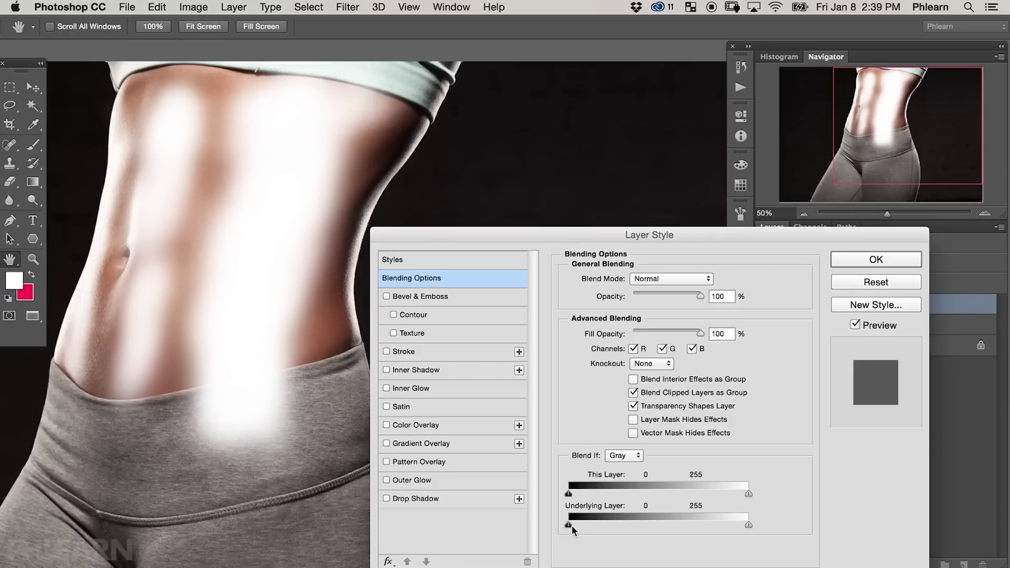
- Split the Underlying Layer's black point into 0 / 183 so the white strokes fade over the photo's darker areas
left_click_drag(570, 524, 692, 522)
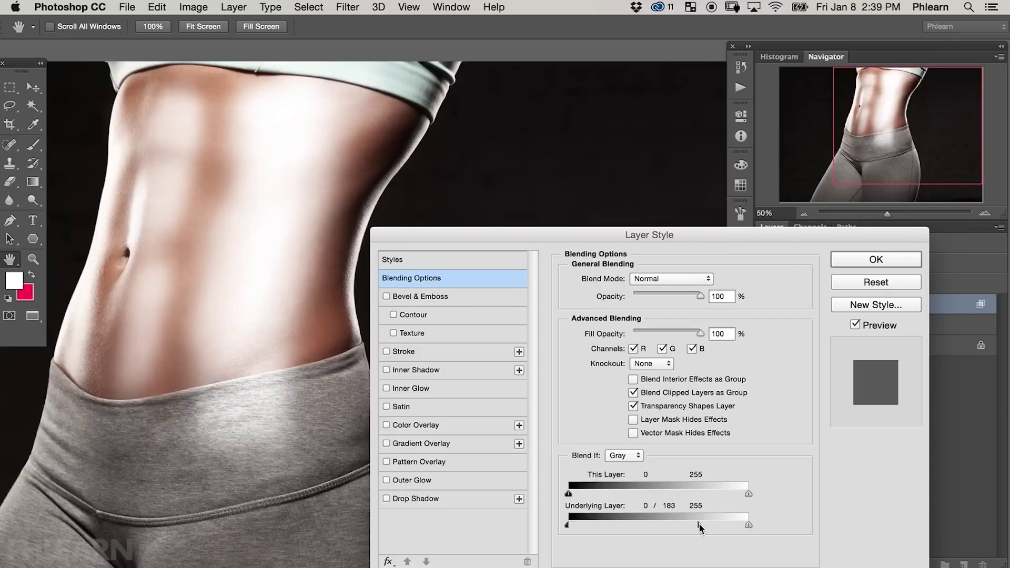